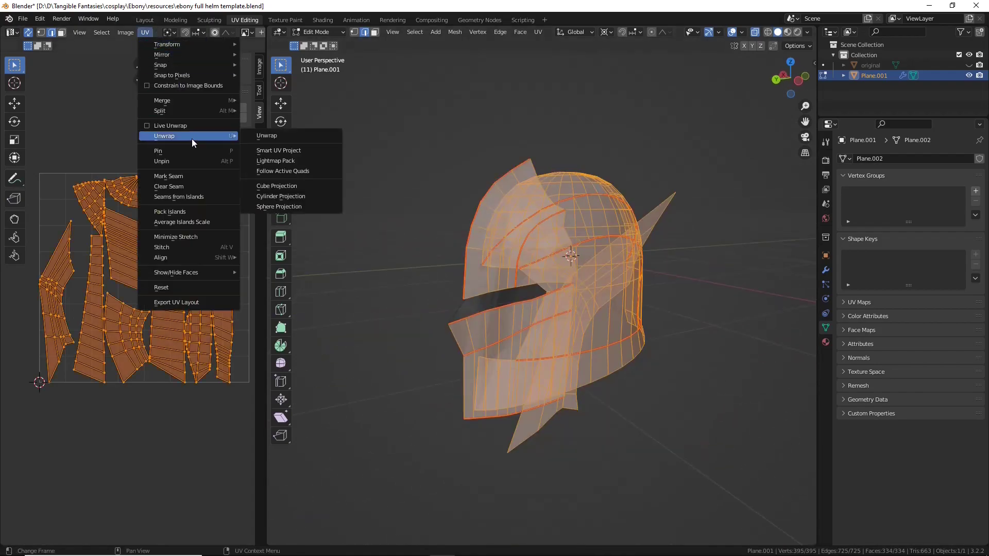
Unwrap the helmet mesh's selected faces into a packed set of UV islands.
{"action": "left_click", "coordinate": [289, 135]}
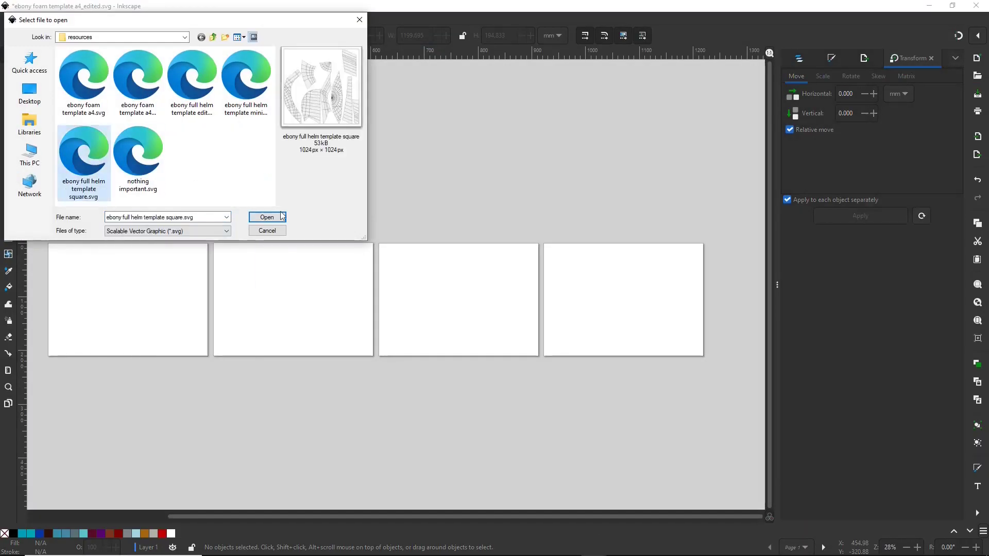
Open the helm pattern template, rotate the pasted pieces and fit the curved arc onto page 1.
{"action": "left_click", "coordinate": [267, 217]}
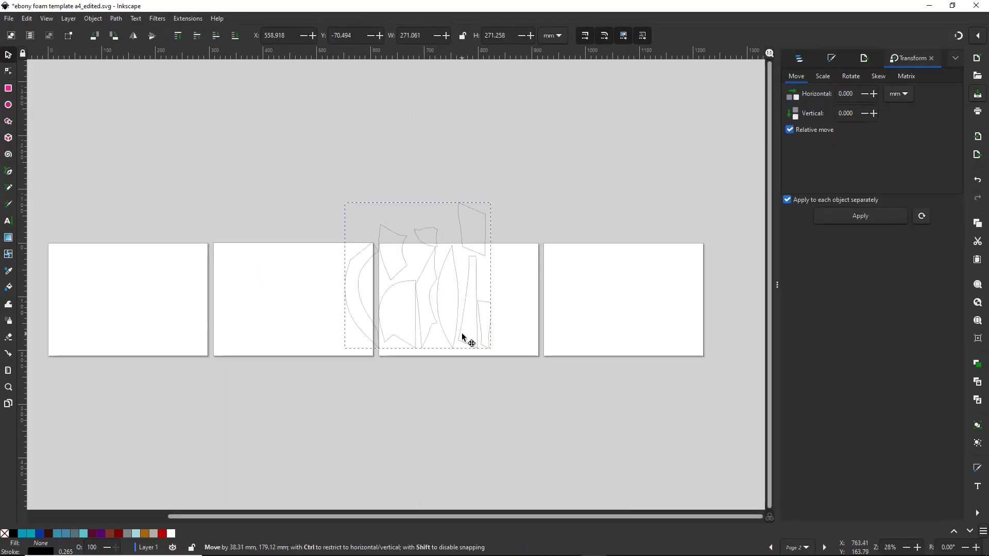
{"action": "left_click_drag", "start_coordinate": [467, 340], "coordinate": [604, 391]}
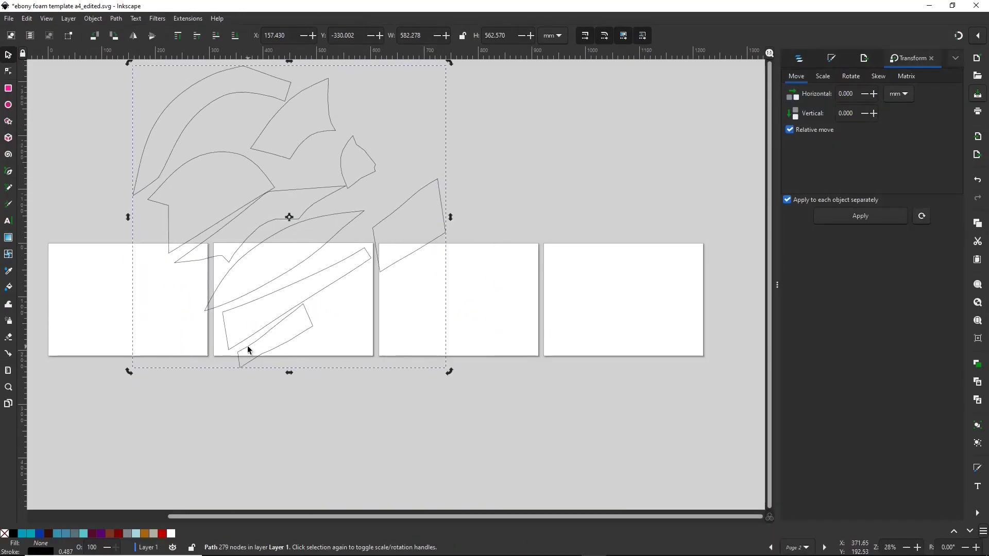
{"action": "scroll", "coordinate": [314, 323], "scroll_direction": "up", "scroll_amount": 2}
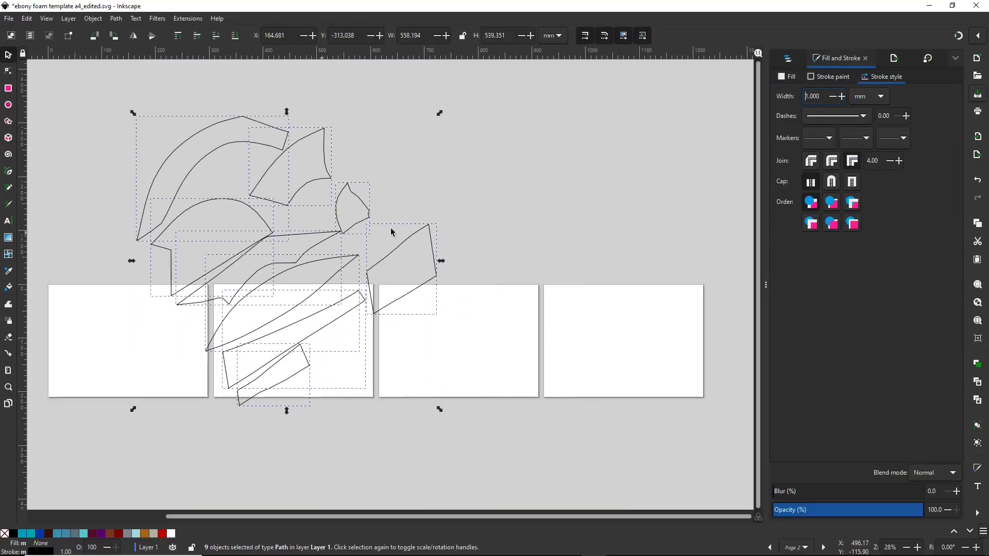
{"action": "left_click_drag", "start_coordinate": [272, 227], "coordinate": [175, 339]}
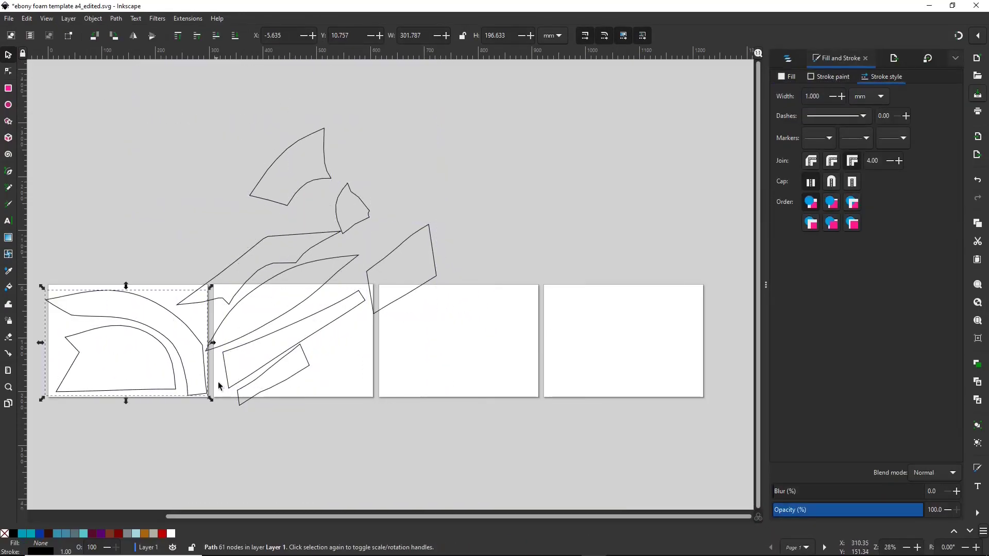
{"action": "left_click_drag", "start_coordinate": [188, 330], "coordinate": [184, 327]}
Move the leaf, small and wing pieces onto page 3, and the long and parallelogram pieces onto page 4.
{"action": "left_click_drag", "start_coordinate": [282, 306], "coordinate": [458, 340]}
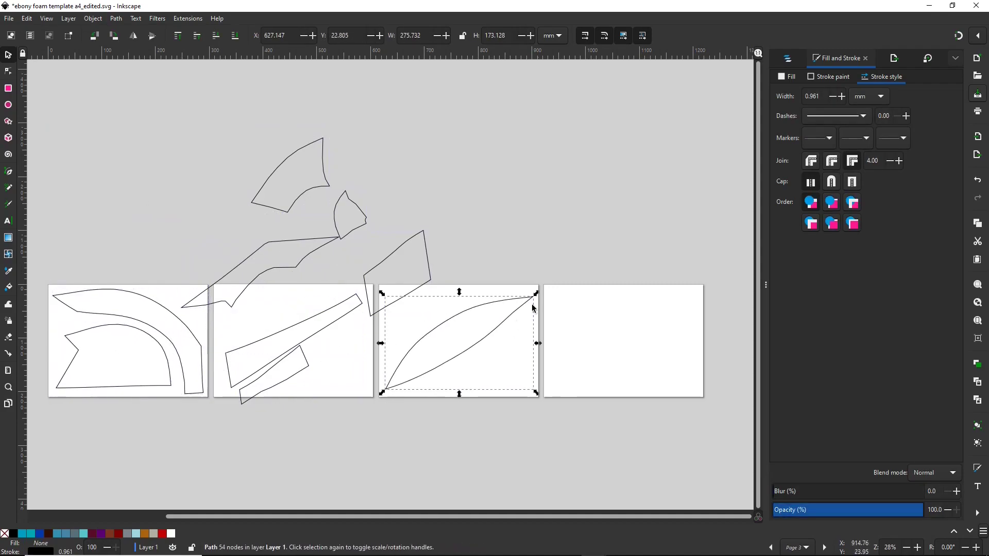
{"action": "left_click_drag", "start_coordinate": [350, 215], "coordinate": [424, 325]}
{"action": "left_click_drag", "start_coordinate": [299, 175], "coordinate": [495, 355]}
{"action": "left_click_drag", "start_coordinate": [268, 273], "coordinate": [622, 342]}
{"action": "left_click", "coordinate": [622, 341]}
{"action": "left_click_drag", "start_coordinate": [700, 309], "coordinate": [687, 366]}
{"action": "left_click_drag", "start_coordinate": [413, 203], "coordinate": [593, 313]}
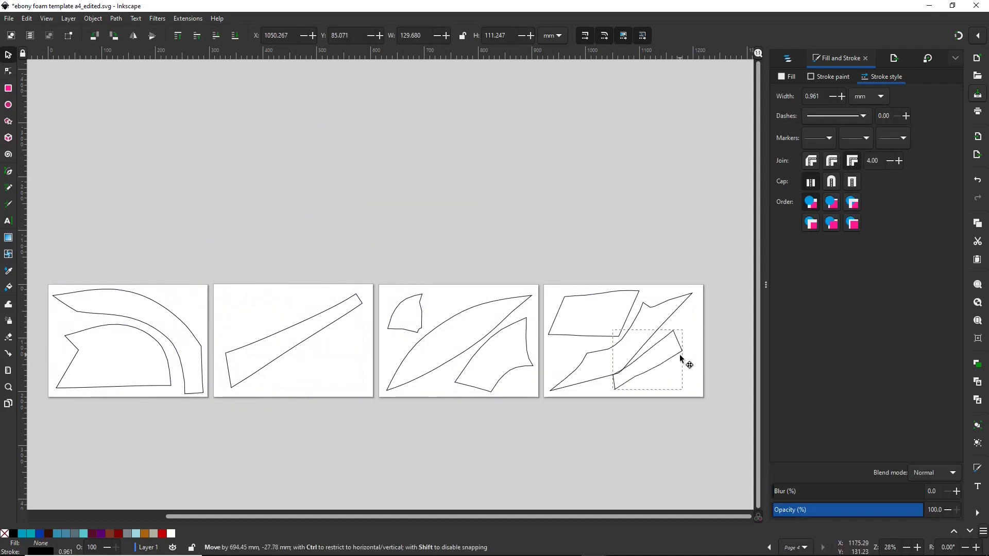
Add text labels 'top 2' and 'side' on page 1 and label the remaining pattern pieces.
{"action": "key", "text": "t"}
{"action": "left_click", "coordinate": [117, 304]}
{"action": "type", "text": "top 2"}
{"action": "left_click", "coordinate": [103, 355]}
{"action": "type", "text": "side"}
{"action": "left_click", "coordinate": [263, 358]}
{"action": "left_click", "coordinate": [425, 323]}
{"action": "left_click", "coordinate": [471, 351]}
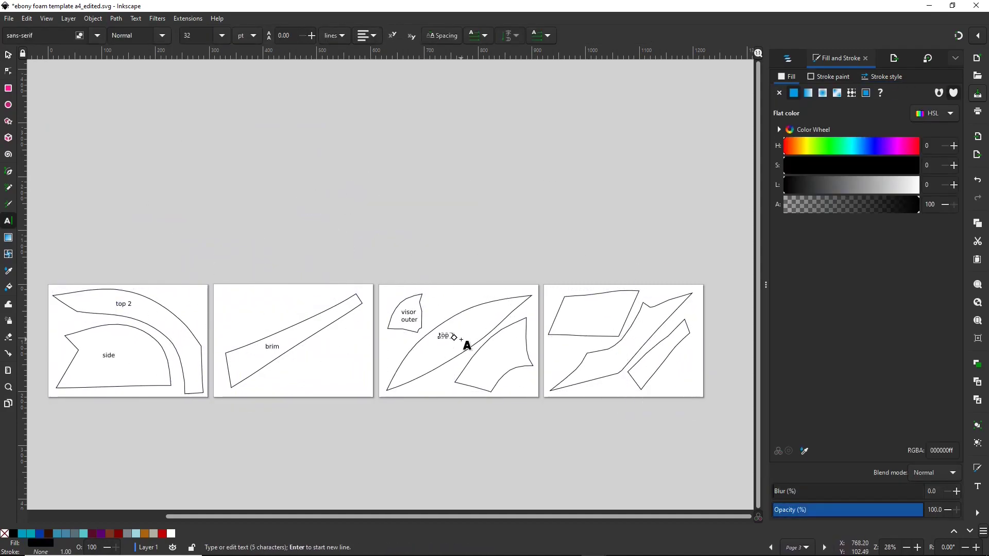
{"action": "left_click", "coordinate": [519, 364]}
{"action": "left_click", "coordinate": [614, 329]}
{"action": "left_click", "coordinate": [654, 363]}
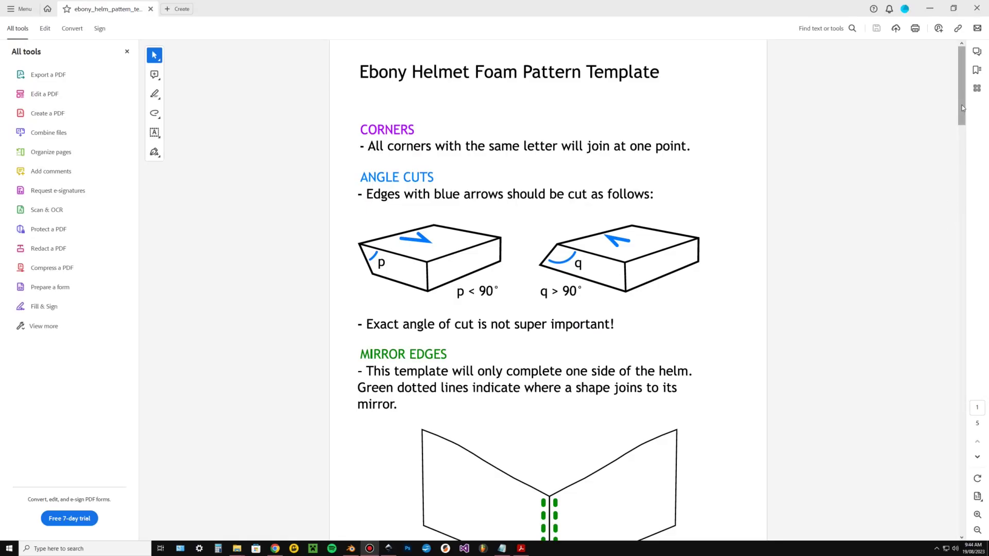
Scroll the PDF from the instructions page down to the labelled pattern pages.
{"action": "left_click_drag", "start_coordinate": [962, 106], "coordinate": [912, 333]}
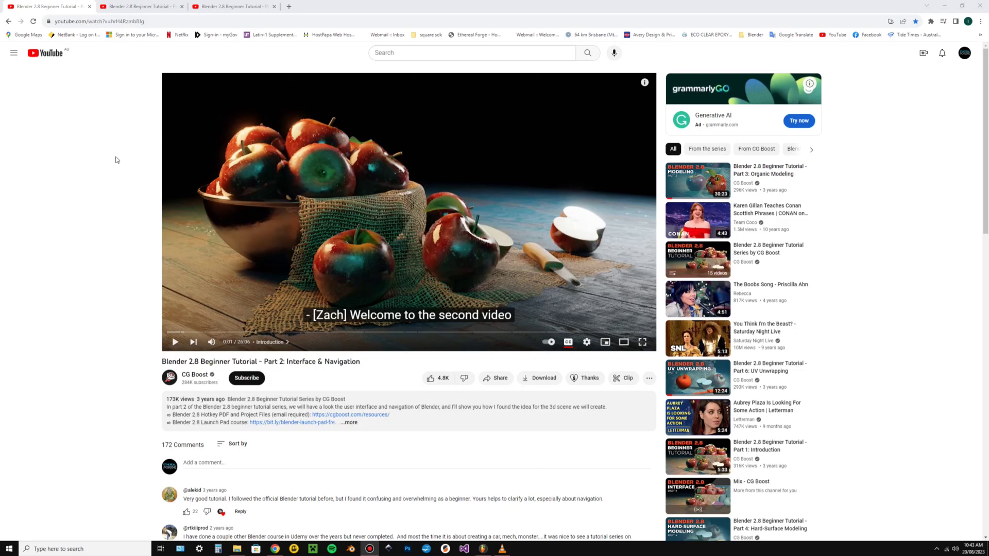
Switch from the Part 2 video to the Part 3 tutorial, then the Part 4 Hard-Surface Modeling tutorial.
{"action": "left_click", "coordinate": [140, 9]}
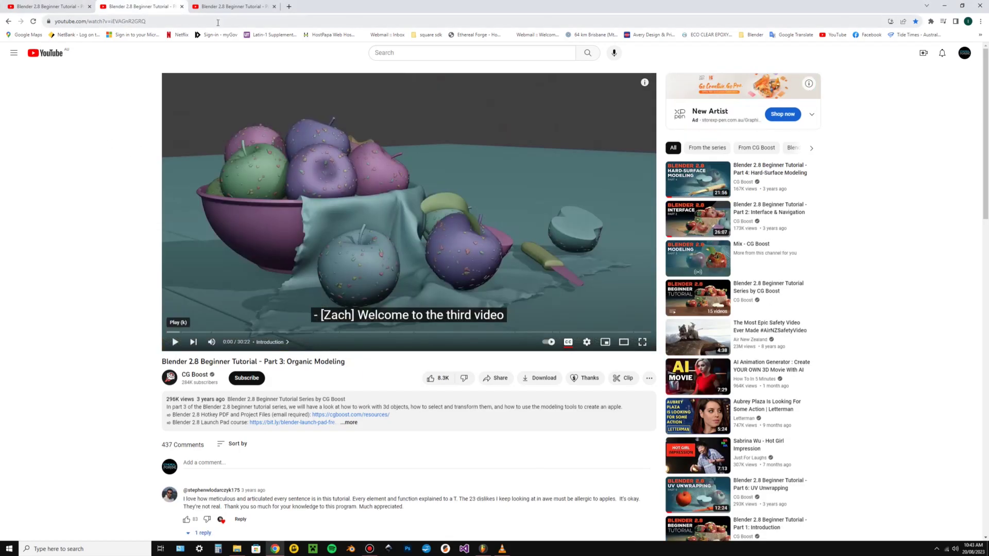
{"action": "left_click", "coordinate": [229, 10]}
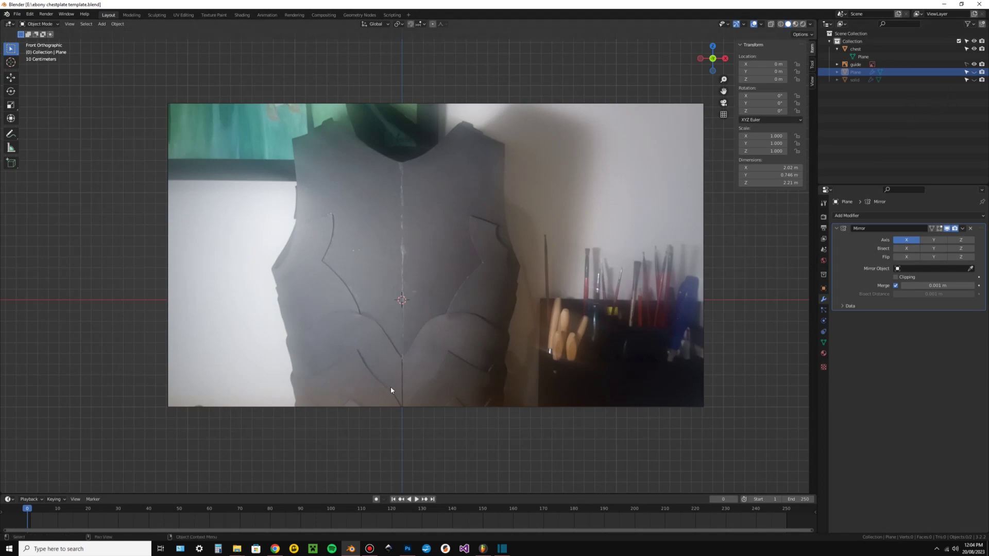
Show the Plane chestplate over the reference photo and unhide the thickened solid object.
{"action": "left_click", "coordinate": [973, 73]}
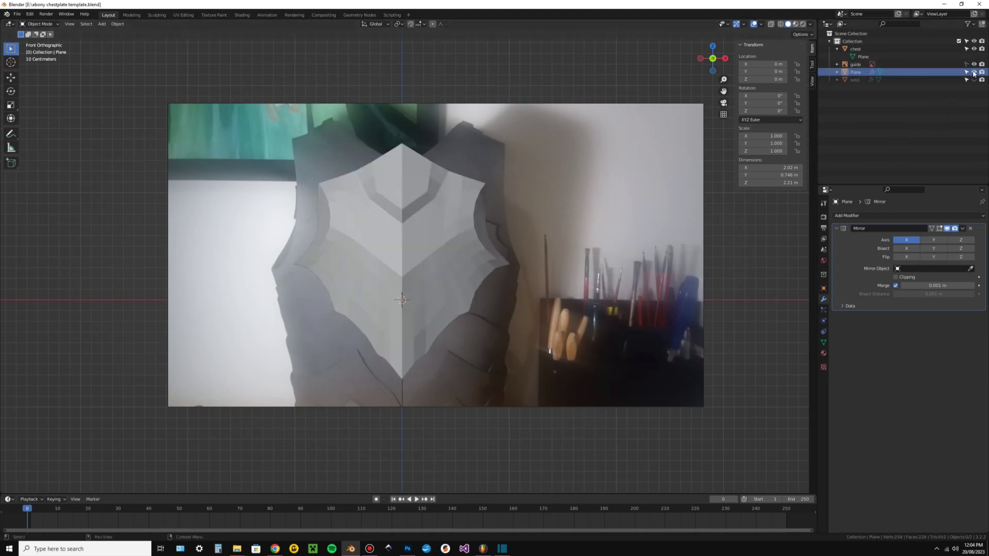
{"action": "left_click", "coordinate": [973, 73]}
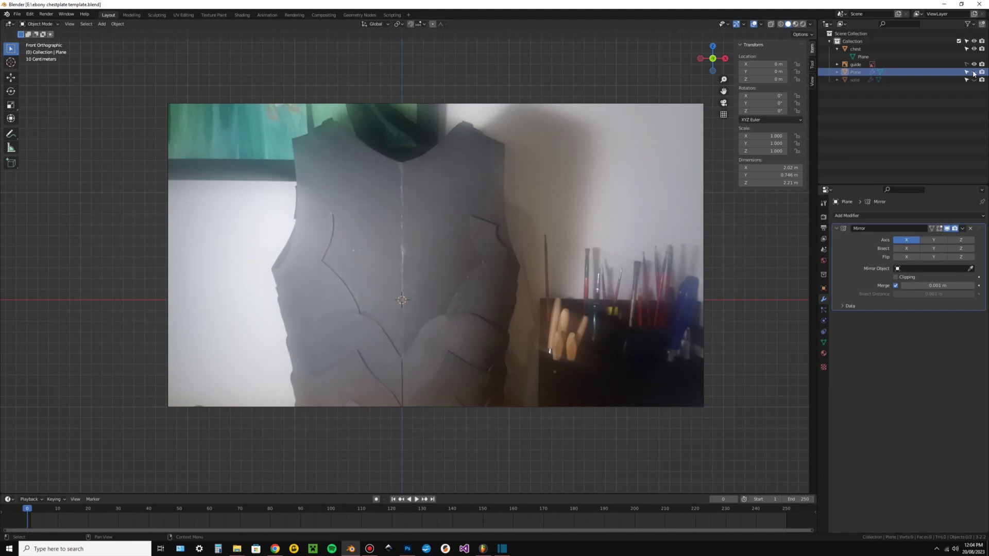
{"action": "left_click", "coordinate": [973, 72]}
{"action": "left_click", "coordinate": [974, 73]}
{"action": "left_click", "coordinate": [973, 73]}
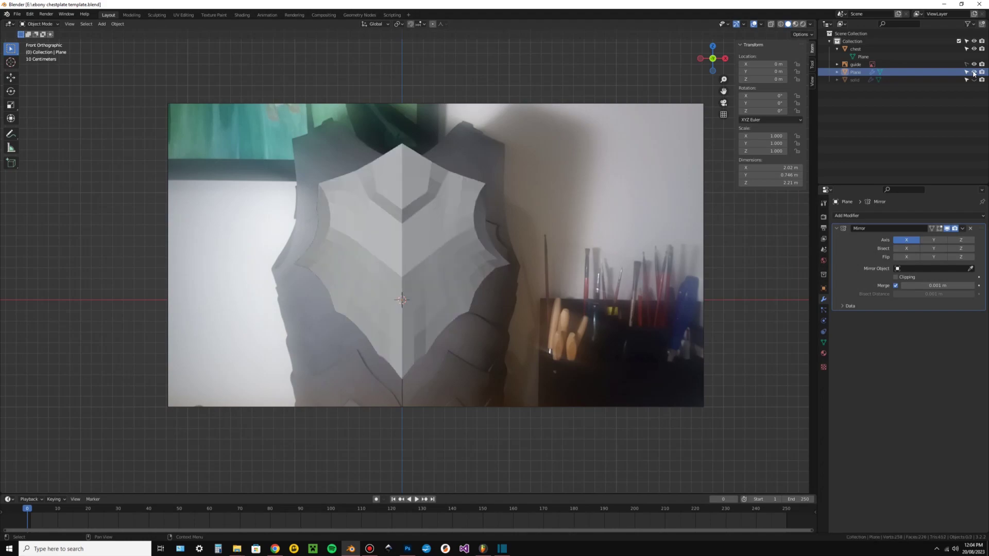
{"action": "left_click", "coordinate": [973, 73]}
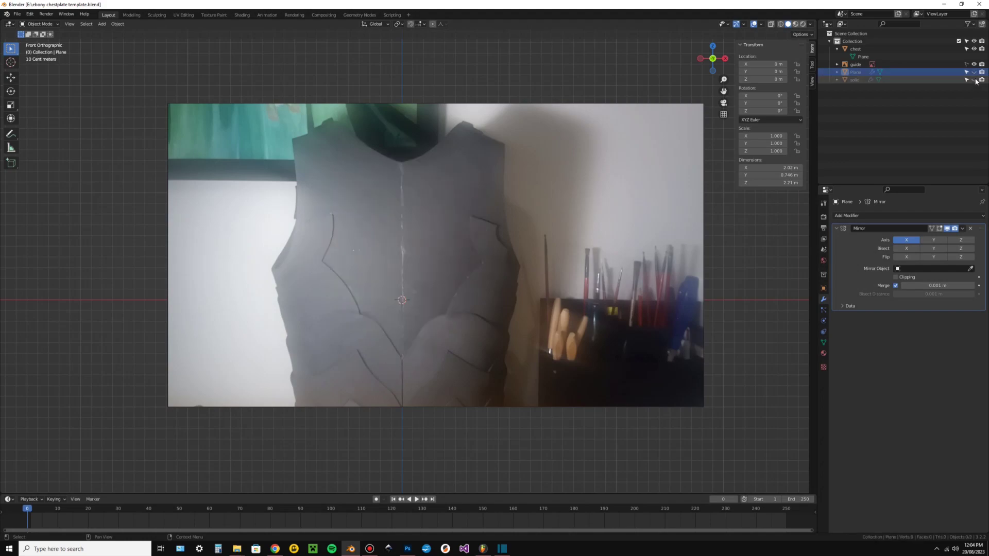
{"action": "middle_click_drag", "start_coordinate": [372, 280], "coordinate": [536, 280]}
{"action": "left_click", "coordinate": [973, 80]}
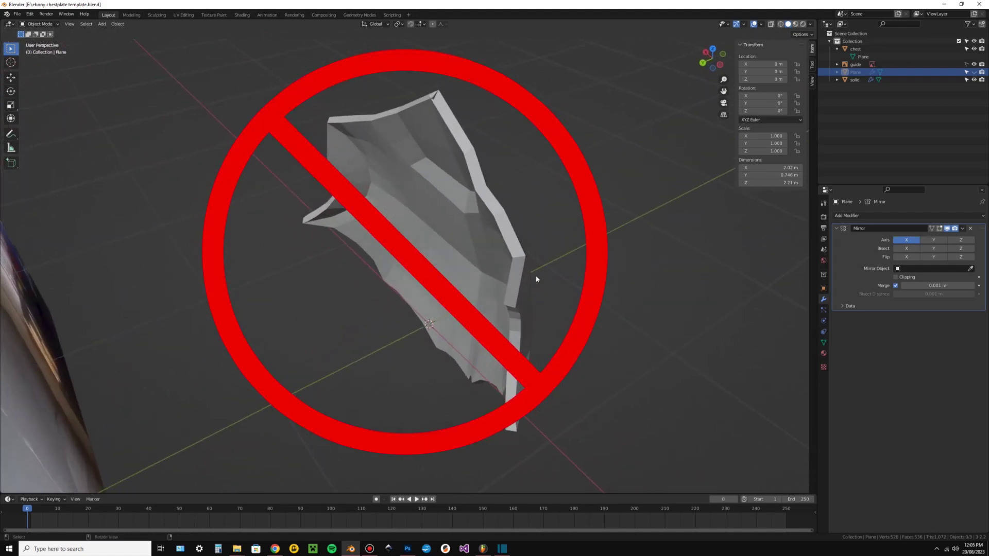
Hide the solid object, select the Plane and inspect its half mesh in Edit Mode.
{"action": "left_click", "coordinate": [973, 80]}
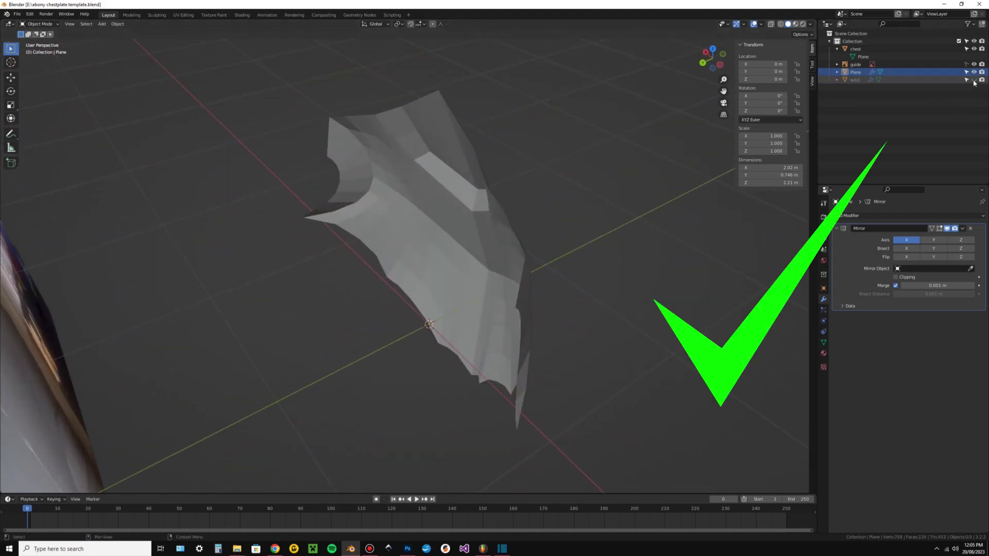
{"action": "middle_click_drag", "start_coordinate": [399, 226], "coordinate": [495, 228]}
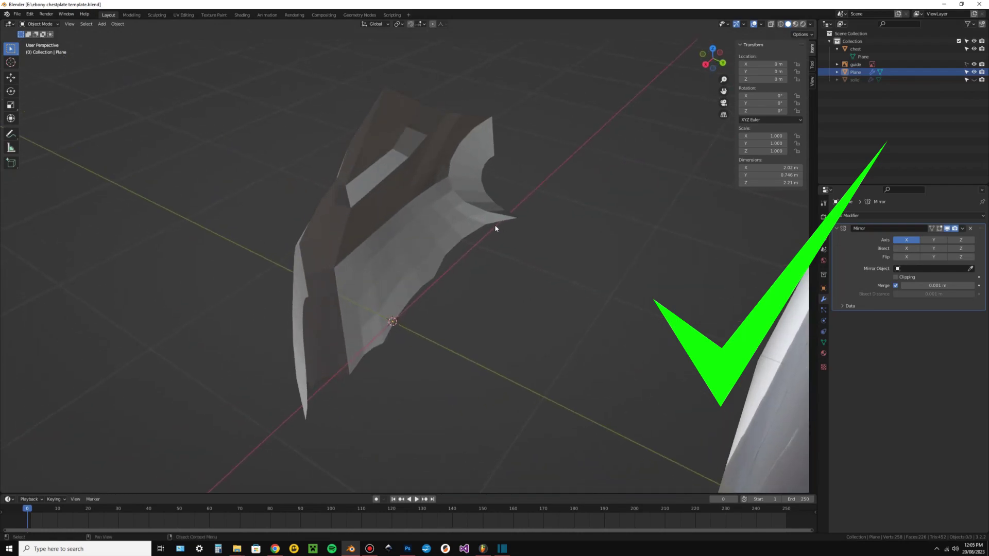
{"action": "left_click", "coordinate": [346, 230]}
{"action": "key", "text": "Tab"}
{"action": "middle_click_drag", "start_coordinate": [345, 230], "coordinate": [263, 199]}
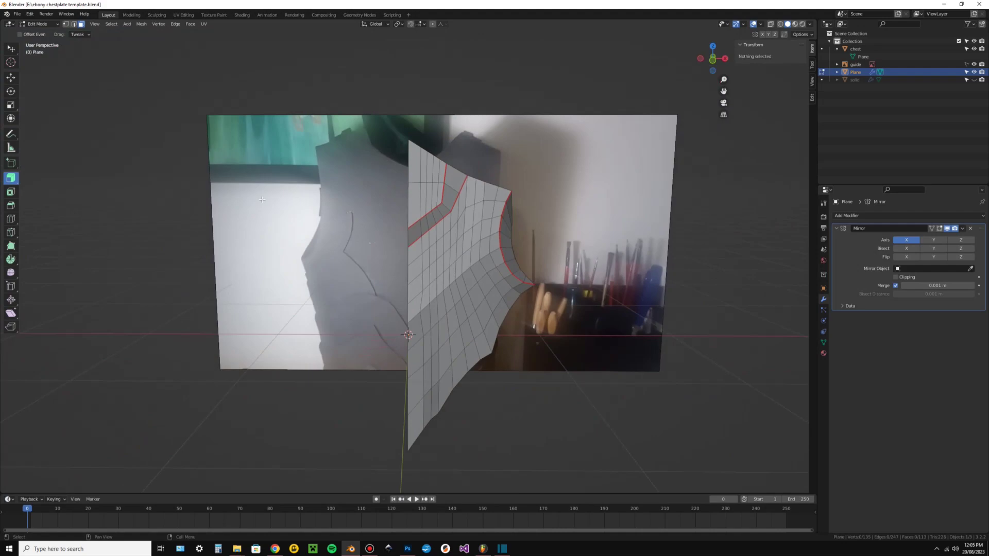
{"action": "scroll", "coordinate": [262, 199], "scroll_direction": "down", "scroll_amount": 2}
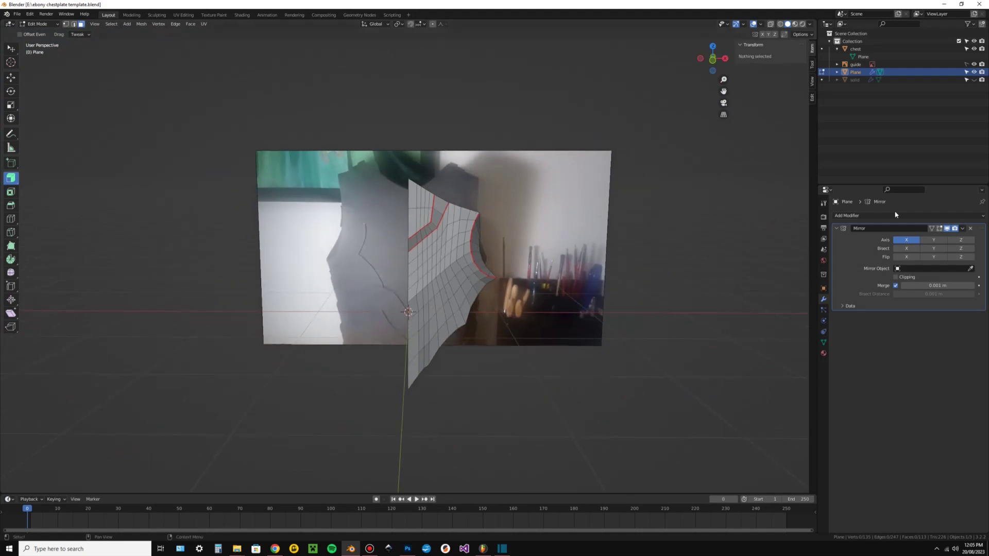
{"action": "key", "text": "Tab"}
Toggle the Mirror modifier's viewport display off and back on to show the full chest.
{"action": "left_click", "coordinate": [947, 229]}
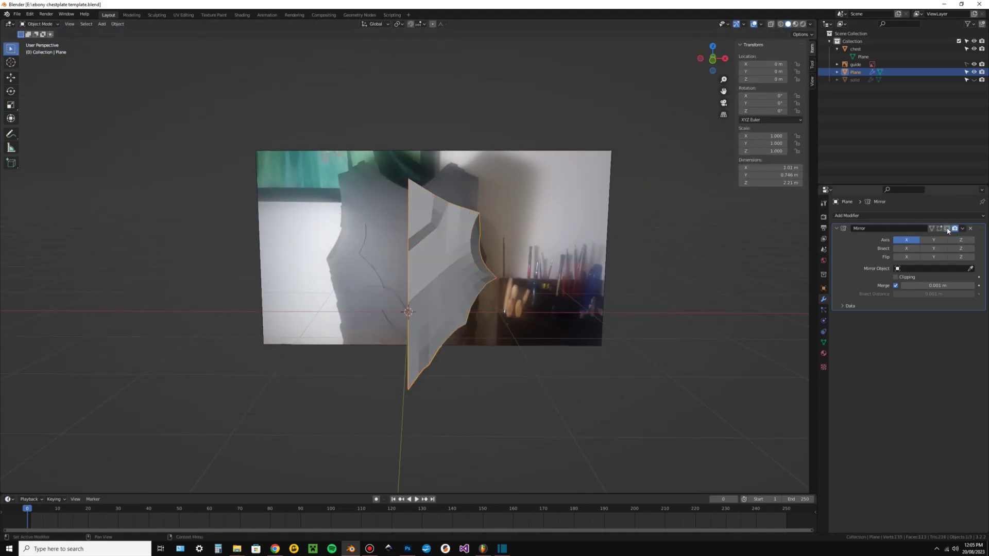
{"action": "left_click", "coordinate": [948, 230]}
{"action": "left_click", "coordinate": [948, 229]}
{"action": "left_click", "coordinate": [948, 230]}
{"action": "middle_click_drag", "start_coordinate": [604, 283], "coordinate": [458, 297]}
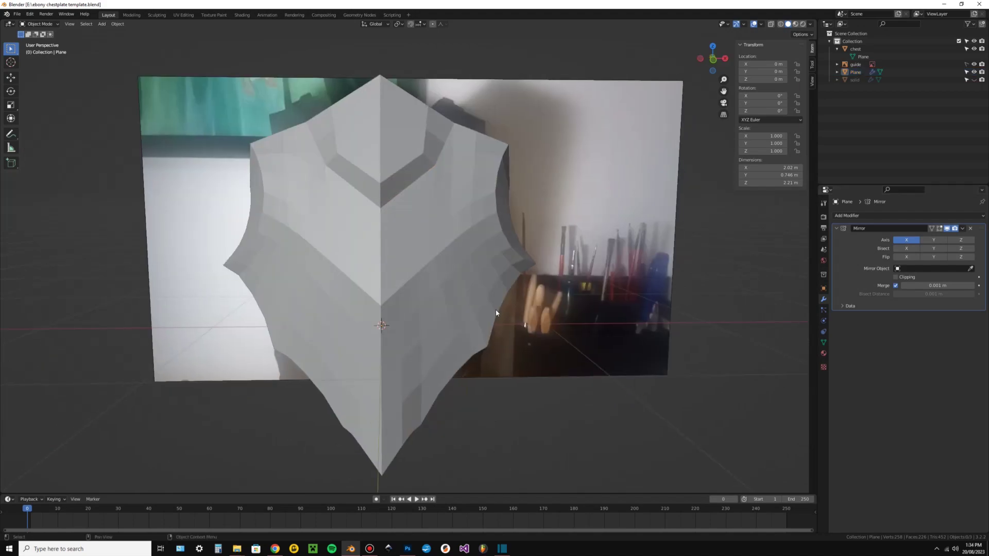
In edge select mode, mark two edge loops and one more edge on the chest half as seams.
{"action": "middle_click_drag", "start_coordinate": [476, 305], "coordinate": [500, 294]}
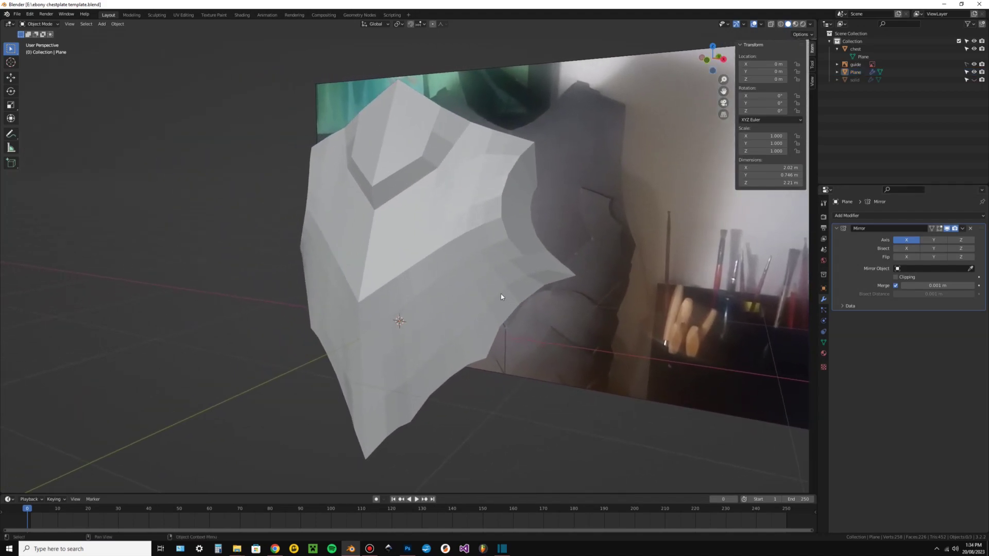
{"action": "left_click", "coordinate": [451, 270]}
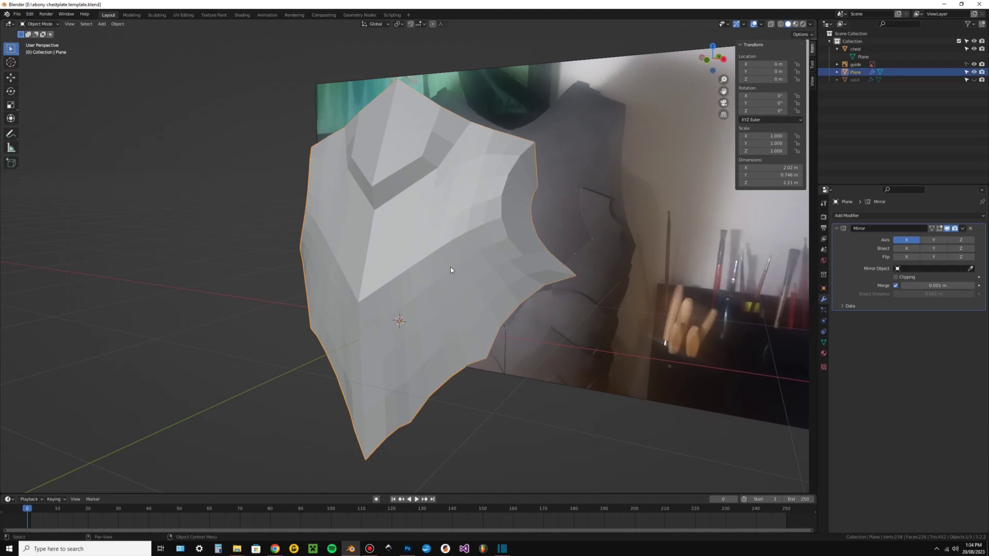
{"action": "key", "text": "Tab"}
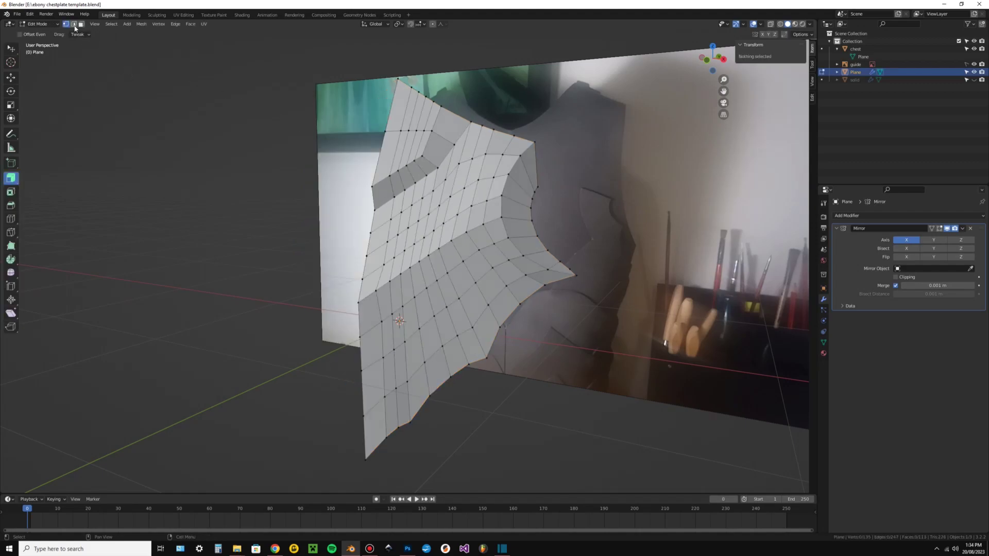
{"action": "left_click", "coordinate": [74, 24]}
{"action": "left_click", "coordinate": [541, 209], "text": "alt"}
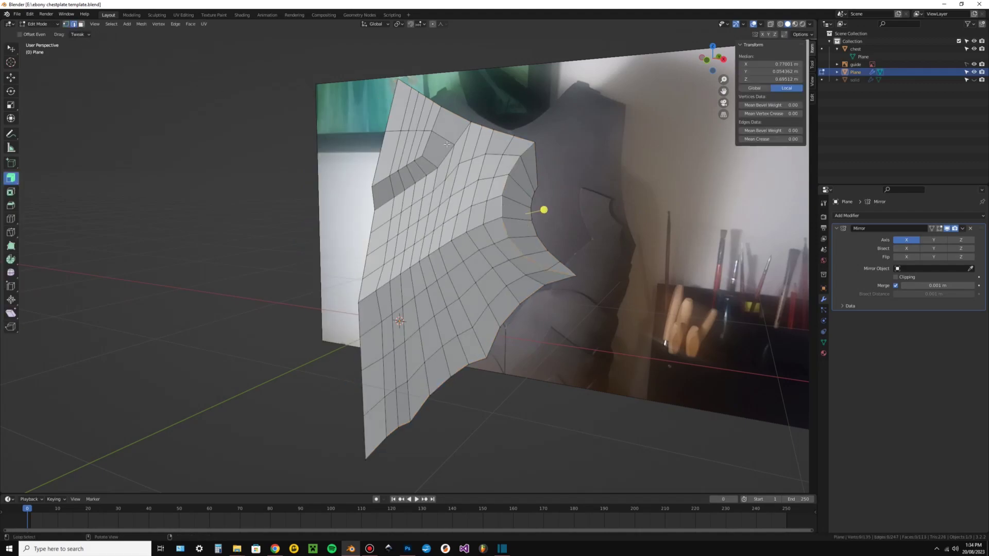
{"action": "left_click", "coordinate": [449, 153], "text": "alt+shift"}
{"action": "right_click", "coordinate": [438, 162]}
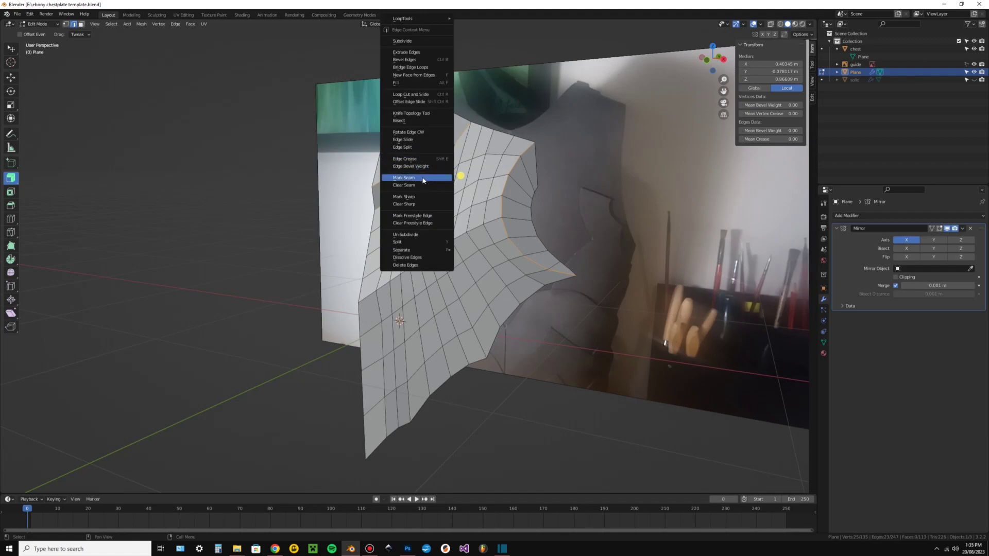
{"action": "left_click", "coordinate": [423, 179]}
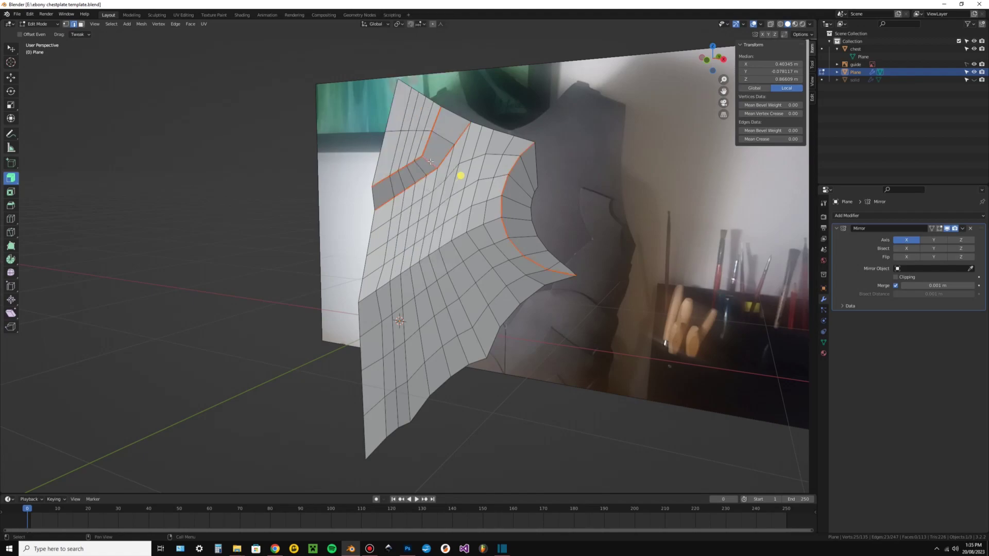
{"action": "left_click", "coordinate": [437, 164]}
{"action": "right_click", "coordinate": [426, 167]}
{"action": "left_click", "coordinate": [424, 169]}
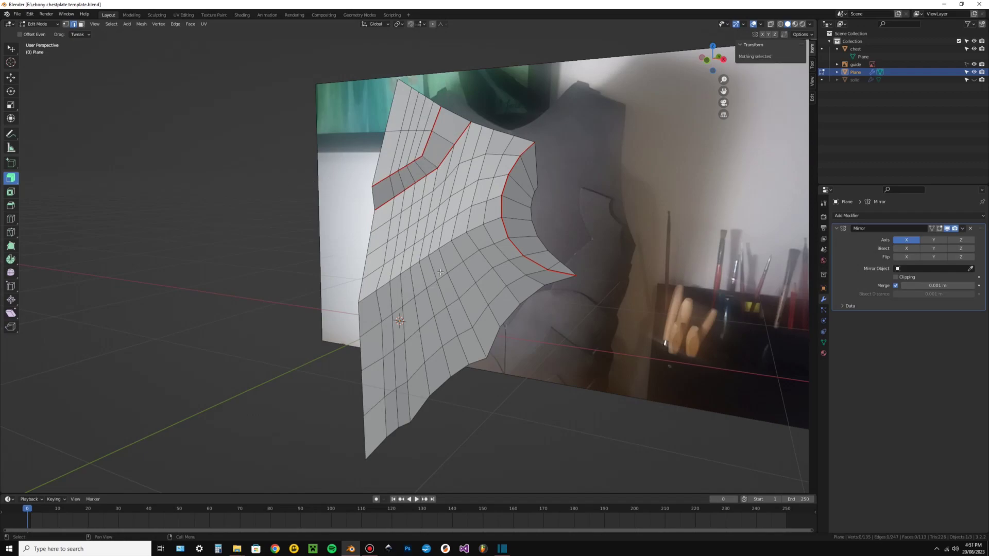
Select the linked mesh, unwrap it along its seams and switch to the UV Editing workspace.
{"action": "key", "text": "l"}
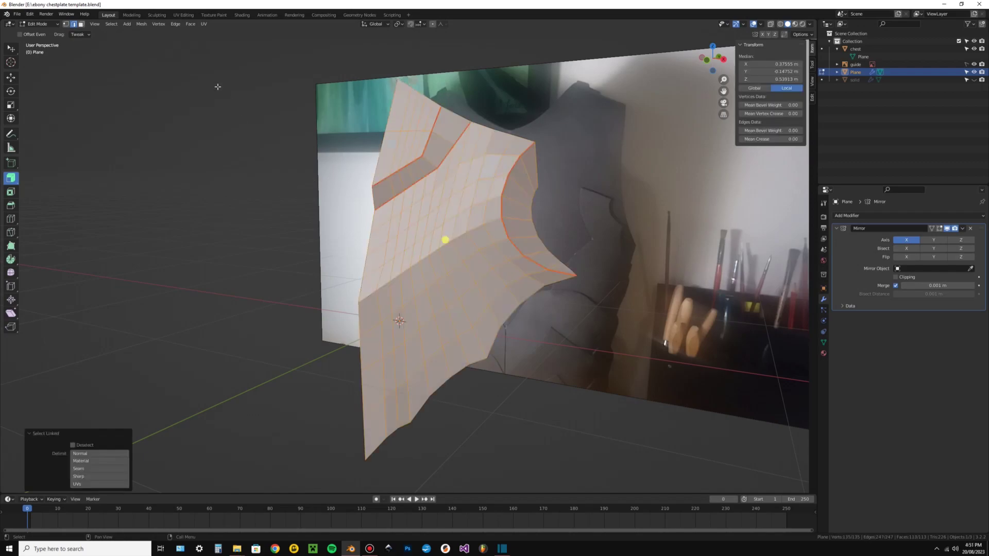
{"action": "left_click", "coordinate": [204, 24]}
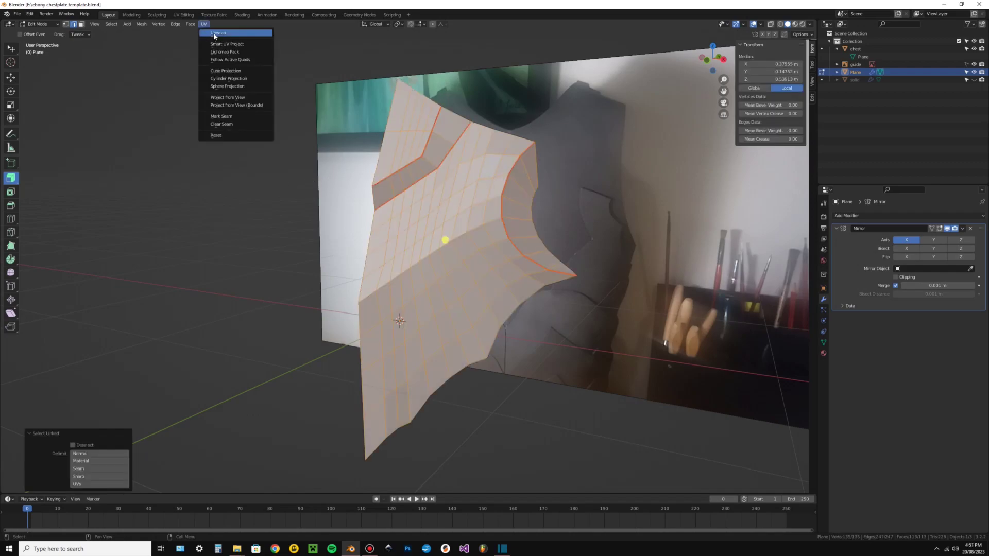
{"action": "left_click", "coordinate": [215, 33]}
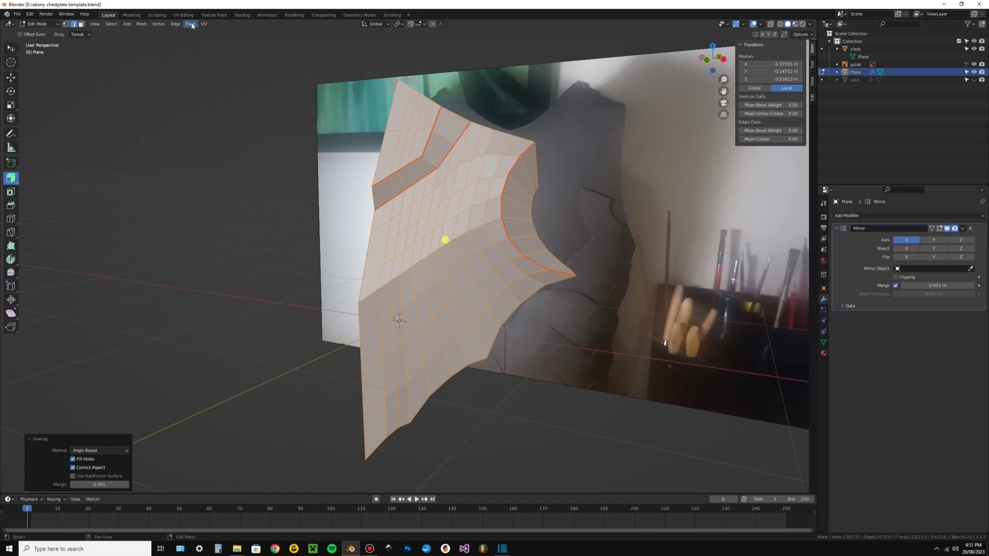
{"action": "left_click", "coordinate": [185, 15]}
Select the whole chest mesh so all its UV islands display in the UV editor.
{"action": "left_click_drag", "start_coordinate": [66, 128], "coordinate": [86, 145]}
{"action": "key", "text": "alt+a"}
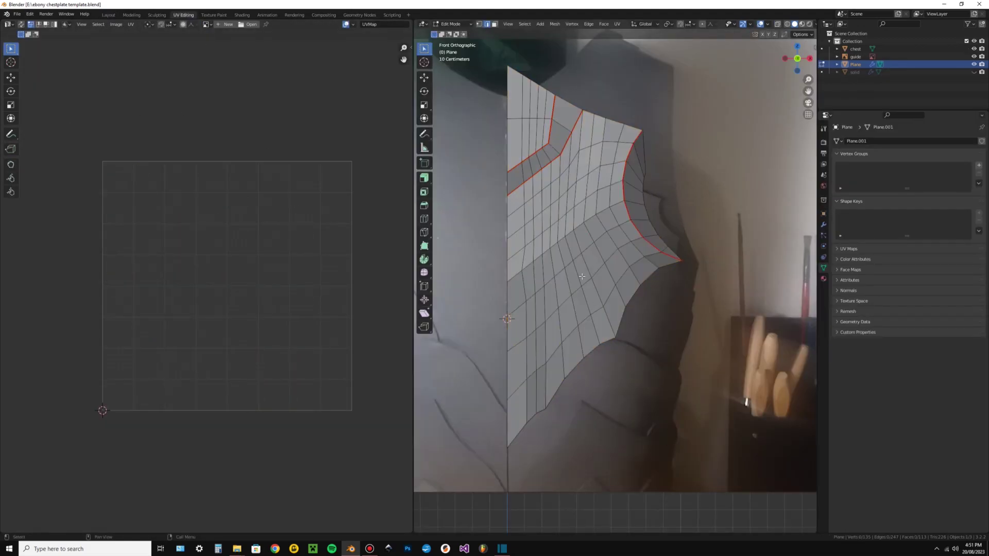
{"action": "key", "text": "ctrl+l"}
{"action": "key", "text": "alt+a"}
{"action": "key", "text": "ctrl+l"}
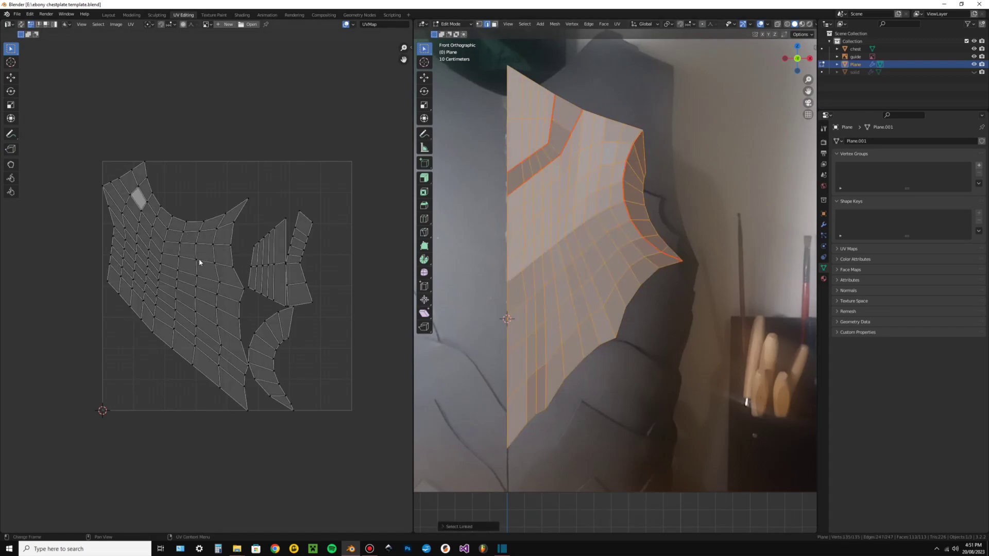
{"action": "key", "text": "l"}
{"action": "left_click", "coordinate": [313, 192]}
Move the strip UV island to the right edge of the UV square.
{"action": "key", "text": "l"}
{"action": "left_click_drag", "start_coordinate": [299, 252], "coordinate": [328, 210]}
{"action": "left_click", "coordinate": [376, 221]}
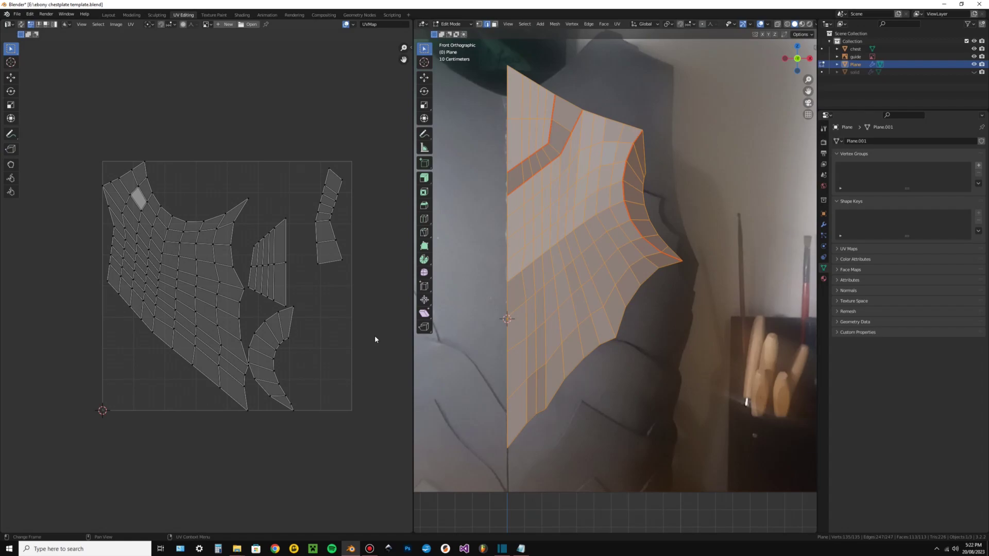
{"action": "key", "text": "alt+a"}
{"action": "key", "text": "ctrl+l"}
Place the narrow fan-shaped island beside the strip island.
{"action": "key", "text": "l"}
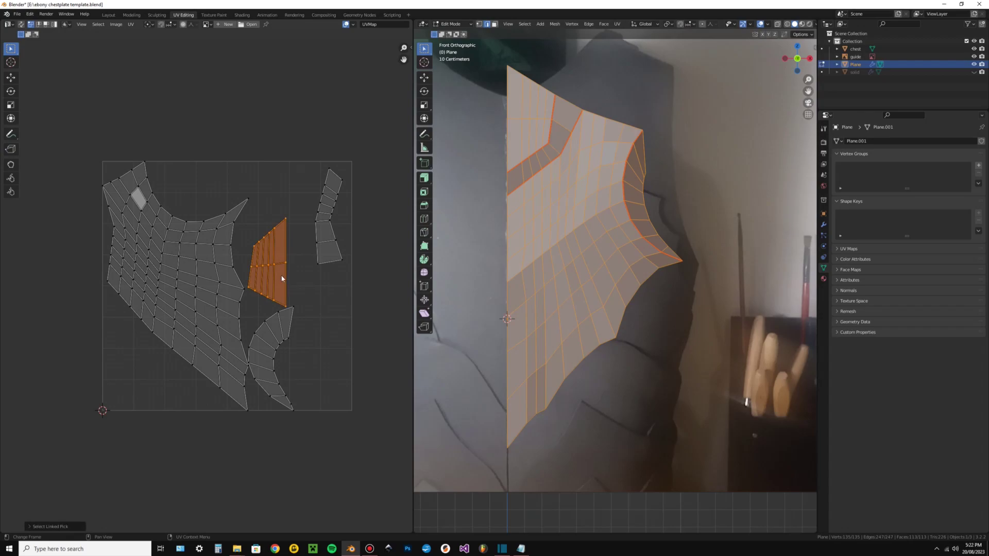
{"action": "key", "text": "r"}
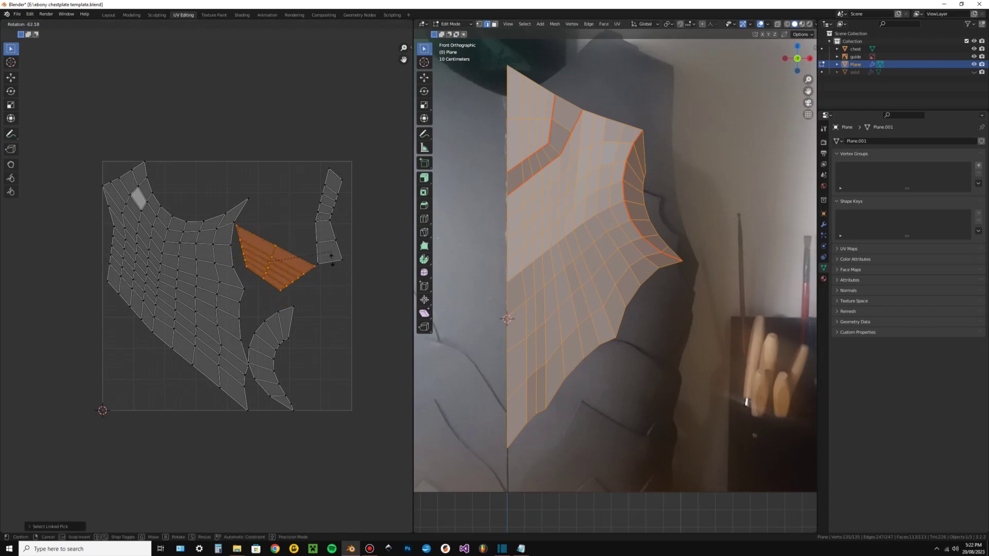
{"action": "key", "text": "g"}
{"action": "key", "text": "Escape"}
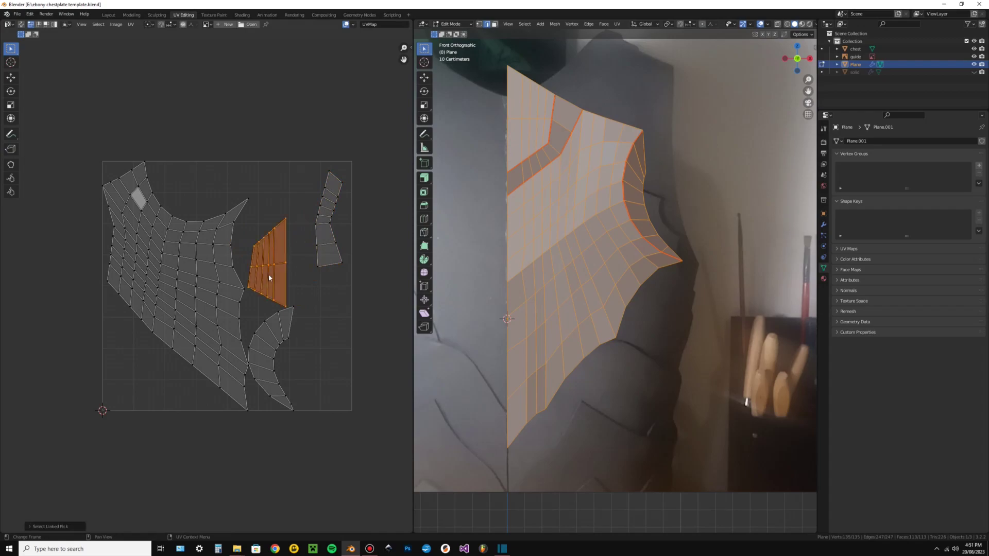
{"action": "key", "text": "g"}
{"action": "left_click", "coordinate": [285, 229]}
{"action": "key", "text": "l"}
Shift the crescent island right, then slightly rotate and reposition the large chest island.
{"action": "key", "text": "g"}
{"action": "left_click", "coordinate": [276, 304]}
{"action": "key", "text": "alt+a"}
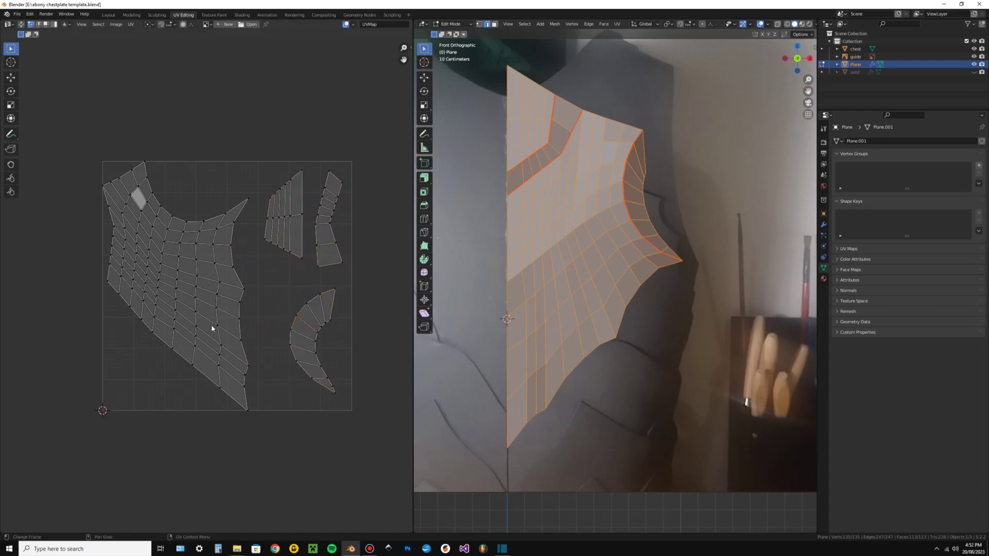
{"action": "key", "text": "l"}
{"action": "key", "text": "r"}
{"action": "left_click", "coordinate": [230, 323]}
{"action": "key", "text": "g"}
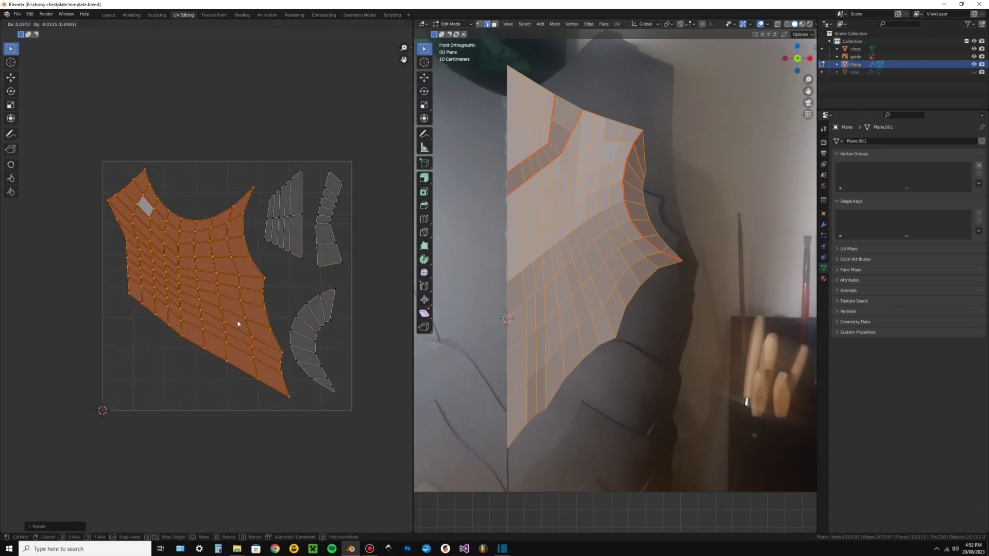
{"action": "left_click", "coordinate": [238, 323]}
{"action": "key", "text": "alt+a"}
Export all UVs as a Scalable Vector Graphics layout, overwriting ebony chestplate.svg.
{"action": "key", "text": "a"}
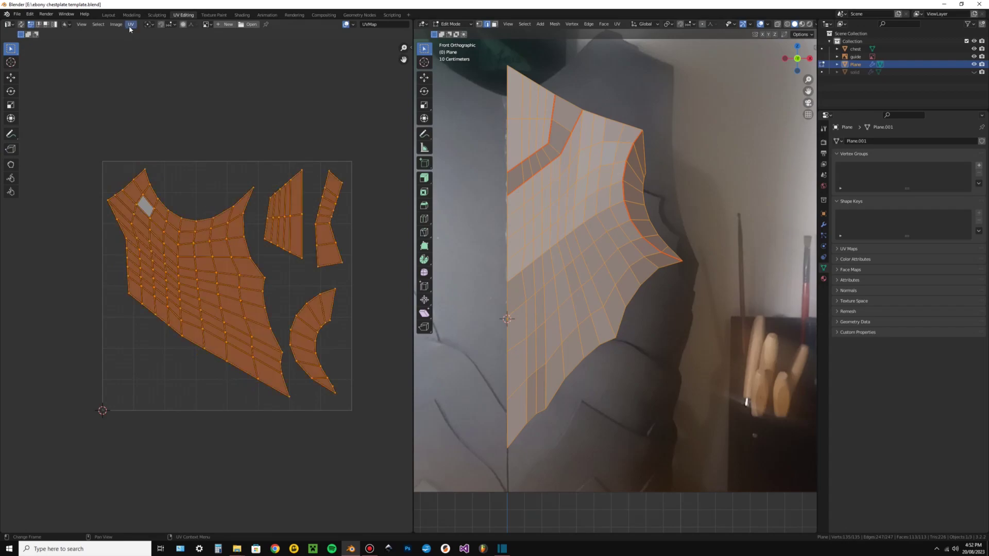
{"action": "left_click", "coordinate": [130, 25]}
{"action": "left_click", "coordinate": [171, 229]}
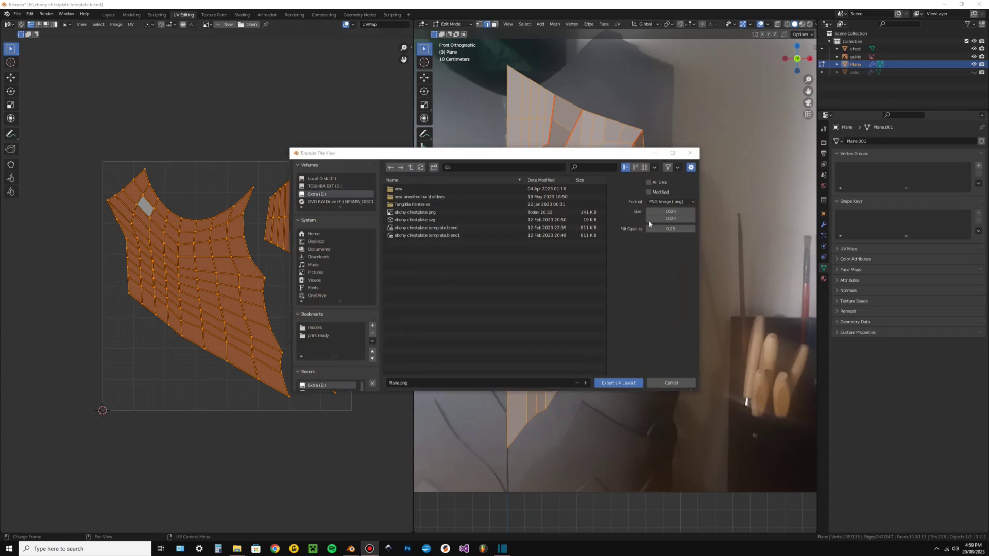
{"action": "left_click", "coordinate": [670, 201]}
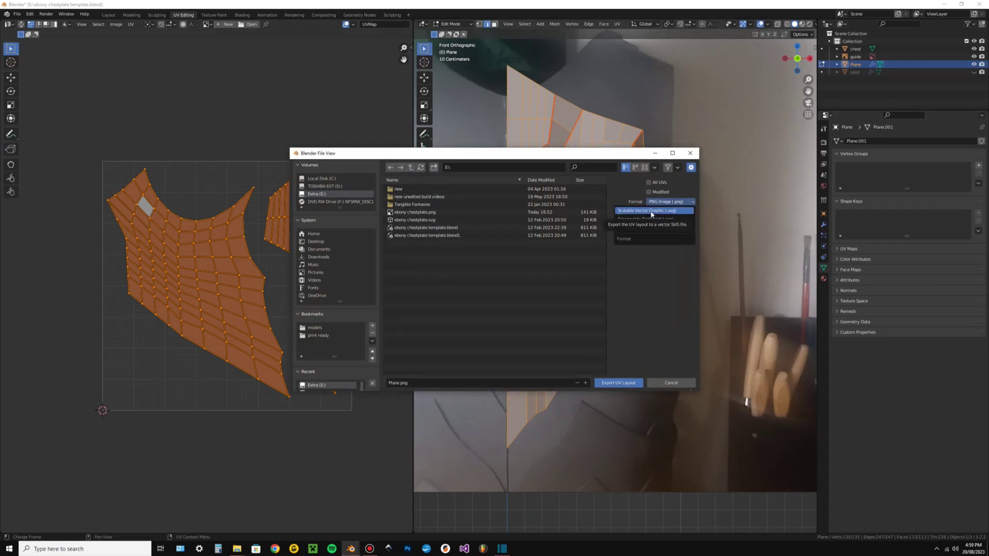
{"action": "left_click", "coordinate": [647, 221]}
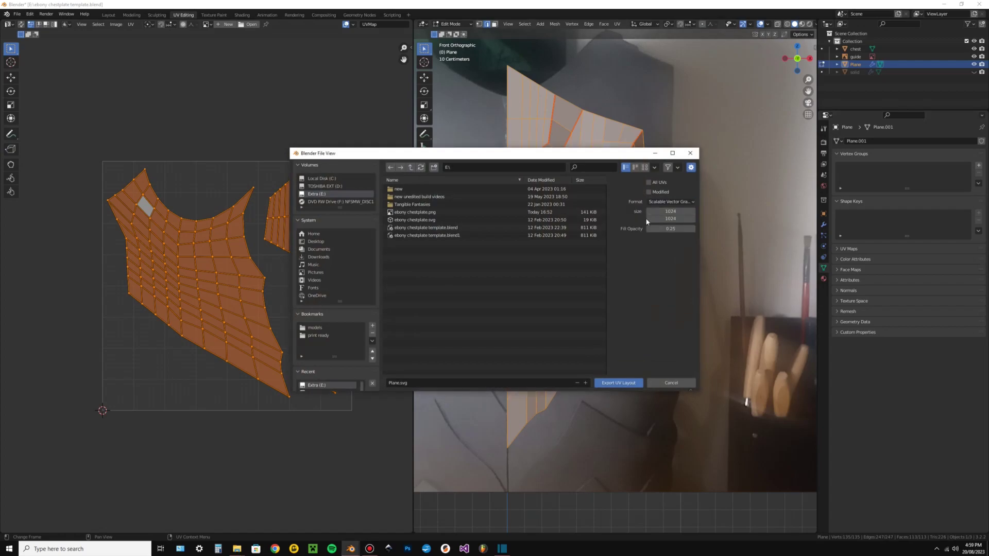
{"action": "left_click", "coordinate": [429, 220]}
{"action": "left_click", "coordinate": [619, 382]}
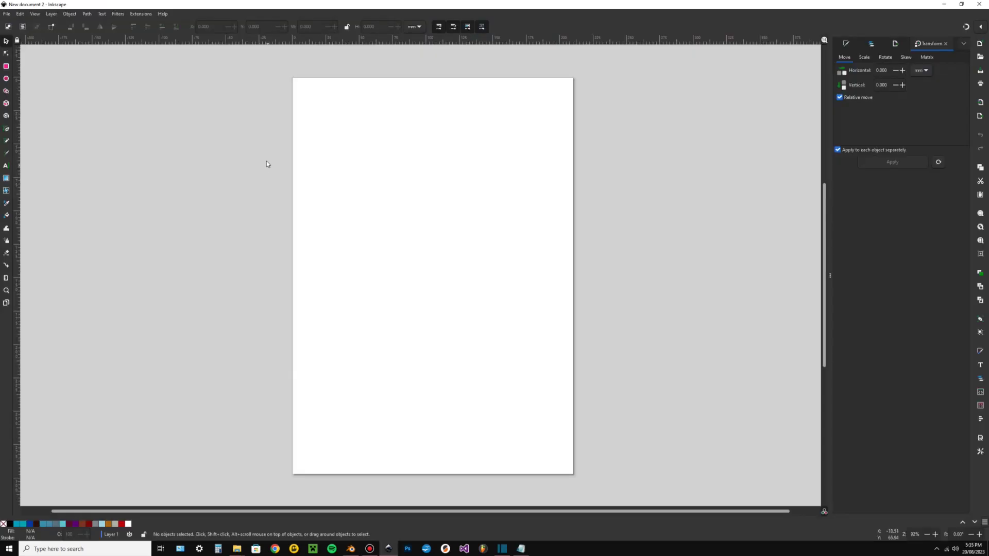
Open ebony chestplate tutorial.svg in Inkscape.
{"action": "left_click", "coordinate": [7, 14]}
{"action": "left_click", "coordinate": [31, 44]}
{"action": "left_click", "coordinate": [94, 115]}
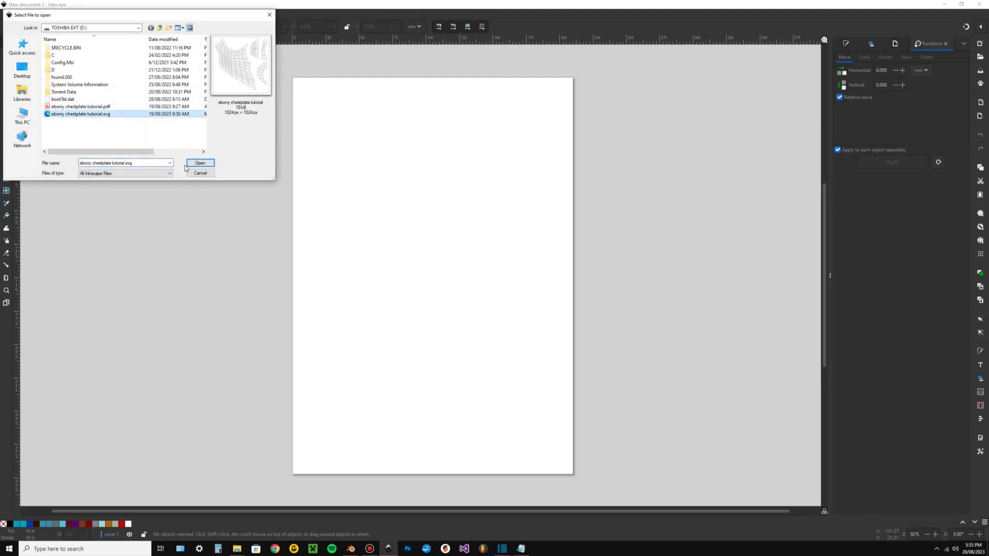
{"action": "left_click", "coordinate": [204, 165]}
{"action": "scroll", "coordinate": [430, 269], "scroll_direction": "down", "scroll_amount": 1}
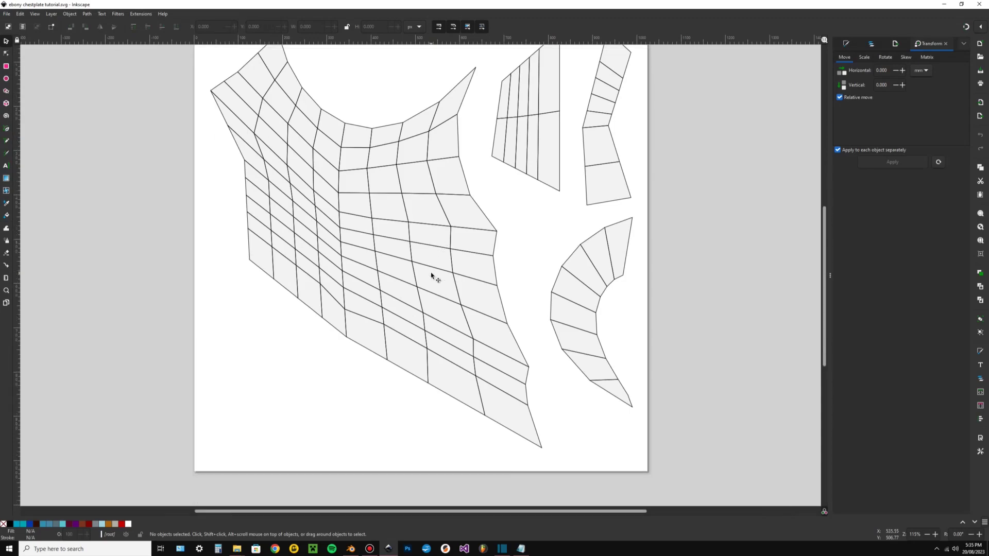
{"action": "scroll", "coordinate": [428, 277], "scroll_direction": "up", "scroll_amount": 1}
{"action": "scroll", "coordinate": [426, 277], "scroll_direction": "down", "scroll_amount": 1, "text": "ctrl"}
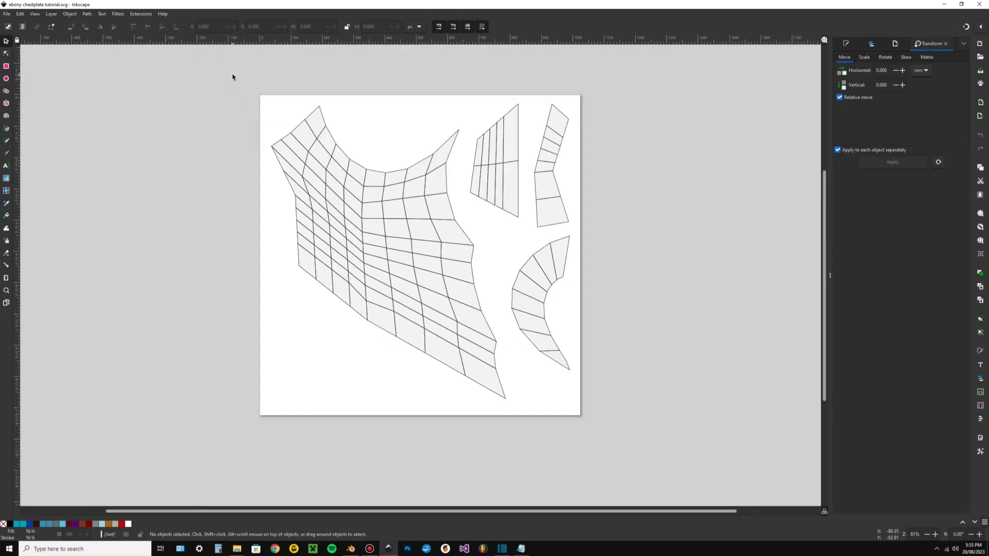
Union all the UV outlines into one shape, then Break Apart into separate pieces.
{"action": "left_click_drag", "start_coordinate": [232, 74], "coordinate": [653, 433]}
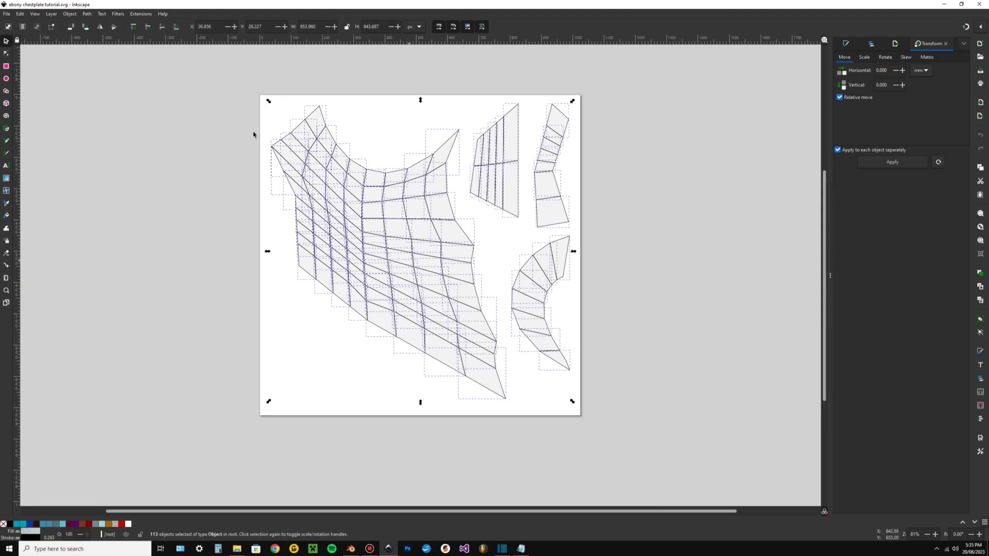
{"action": "left_click", "coordinate": [86, 14]}
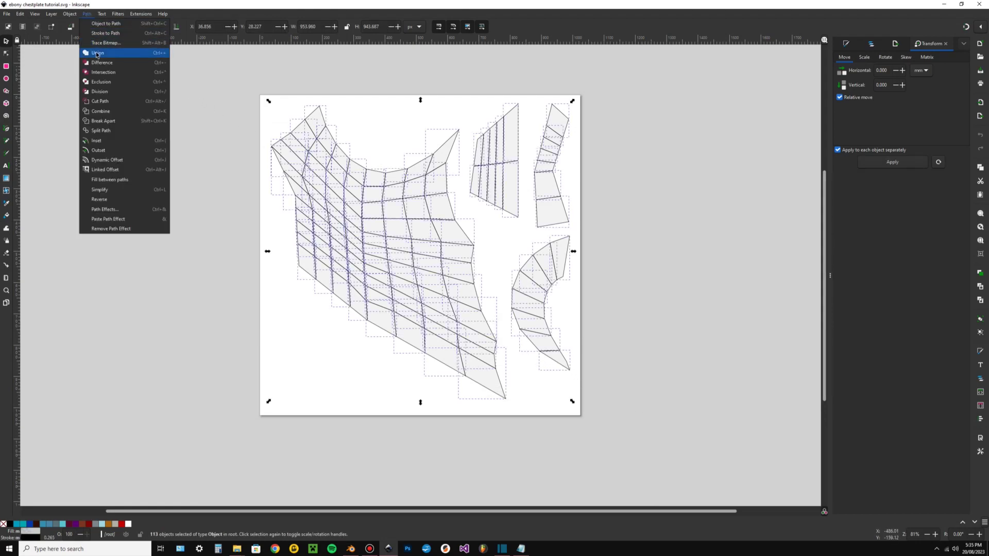
{"action": "left_click", "coordinate": [97, 52]}
{"action": "left_click", "coordinate": [87, 14]}
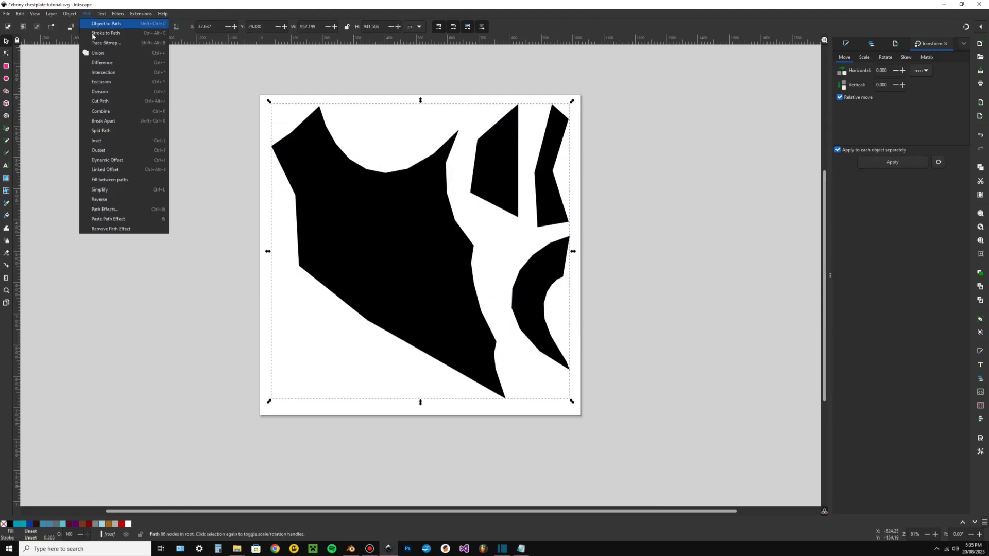
{"action": "left_click", "coordinate": [103, 120]}
{"action": "left_click", "coordinate": [716, 234]}
{"action": "left_click", "coordinate": [505, 190]}
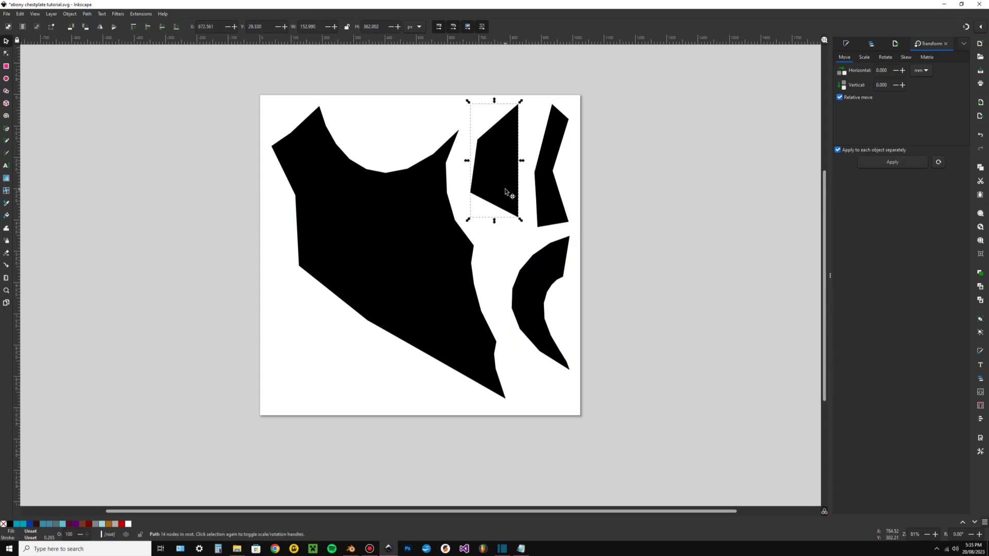
{"action": "left_click", "coordinate": [247, 318]}
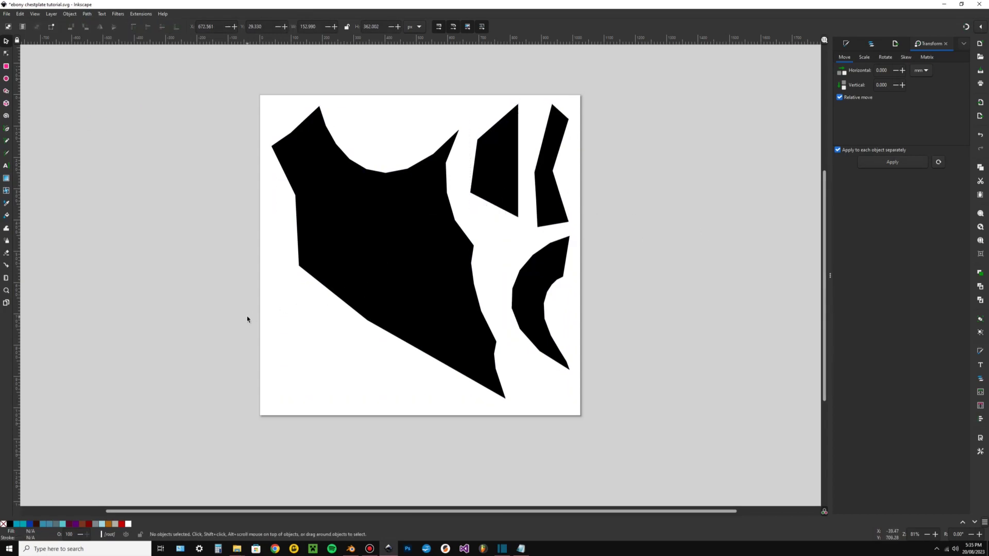
Set the page to A4 portrait and add a second A4 page beside it.
{"action": "left_click", "coordinate": [6, 303]}
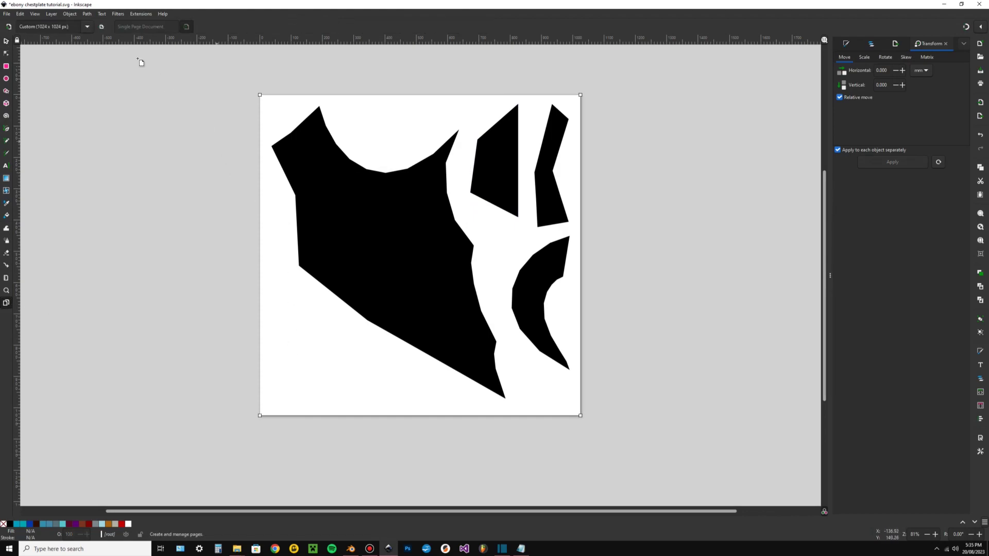
{"action": "left_click", "coordinate": [87, 28]}
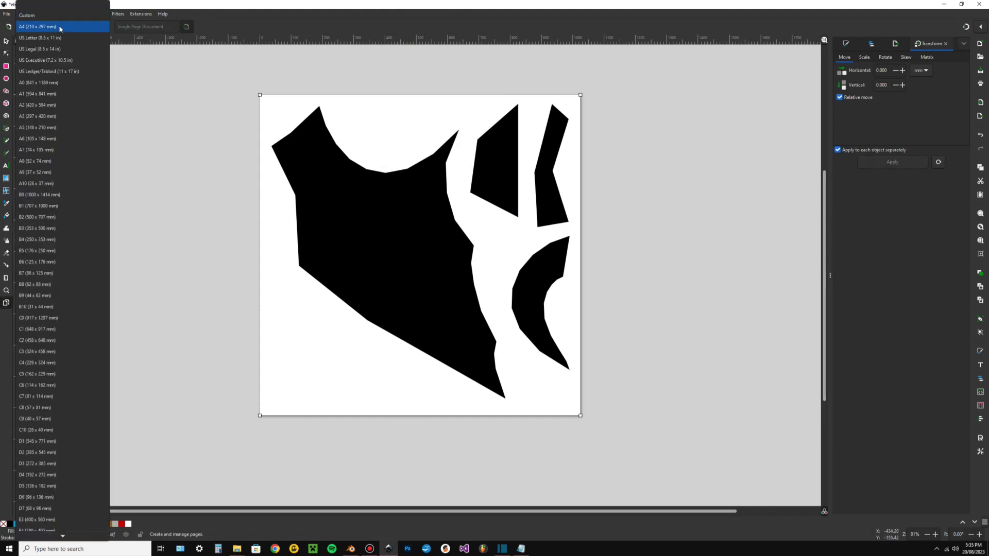
{"action": "left_click", "coordinate": [61, 29]}
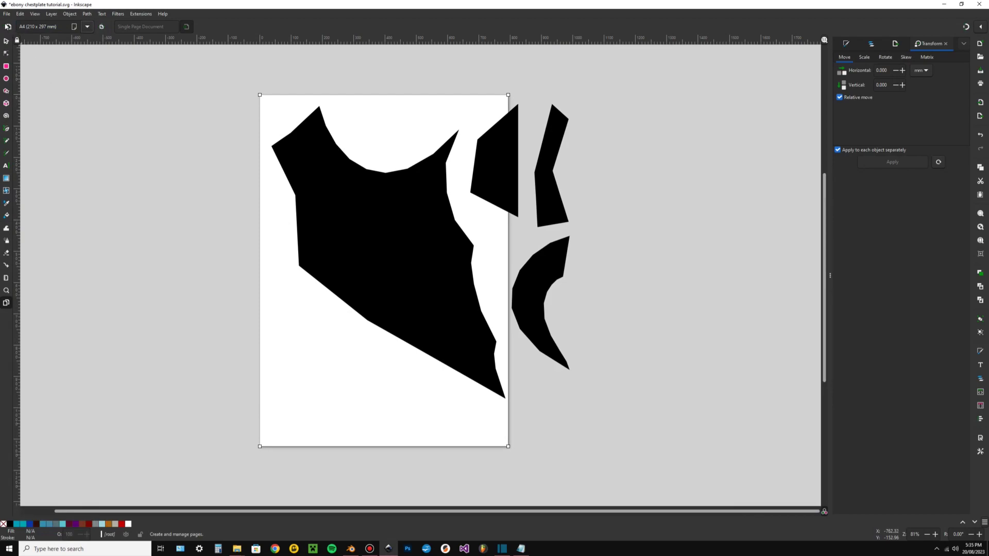
{"action": "left_click", "coordinate": [8, 26]}
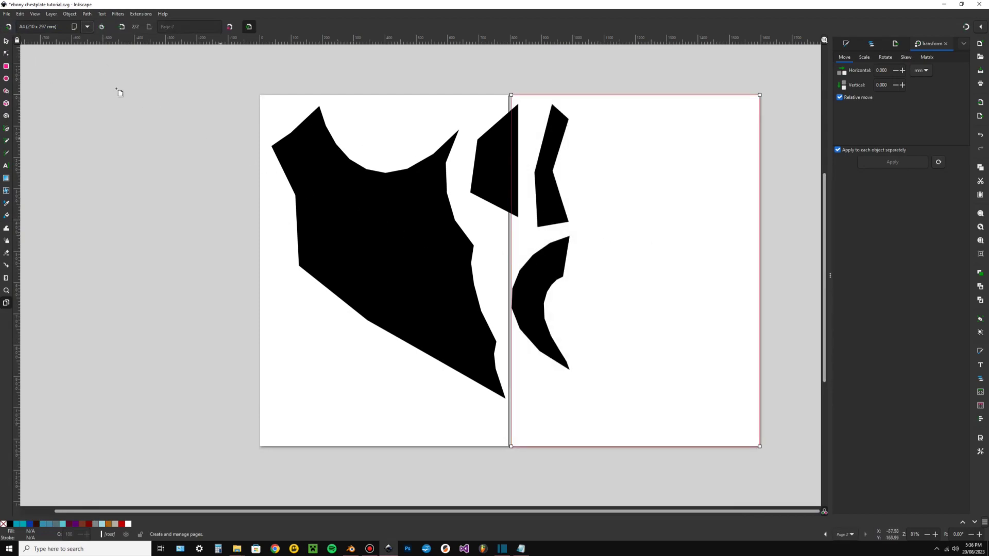
Shift the large piece left, move the trapezoid onto page 2, and enlarge all four pieces.
{"action": "key", "text": "s"}
{"action": "left_click", "coordinate": [425, 255]}
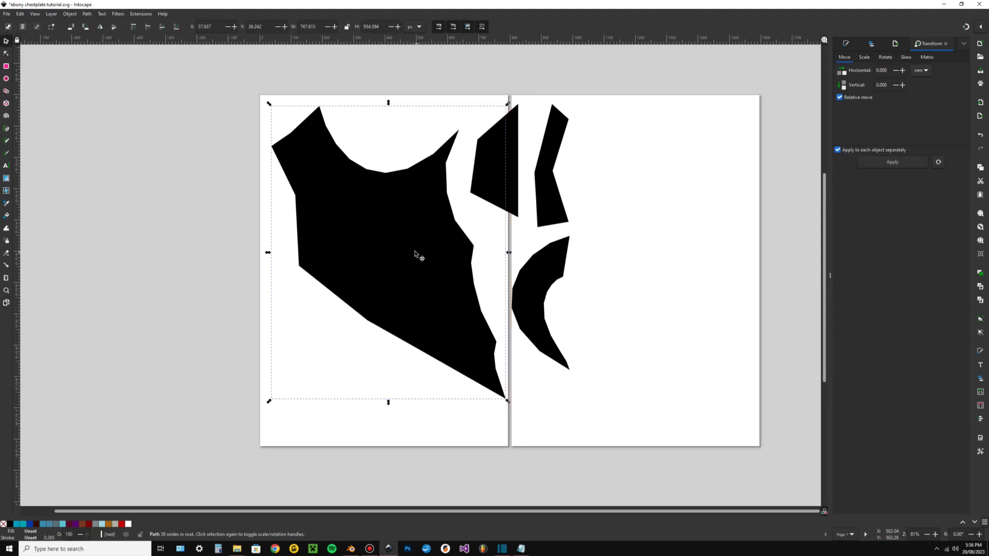
{"action": "left_click_drag", "start_coordinate": [415, 260], "coordinate": [404, 258]}
{"action": "left_click", "coordinate": [498, 186]}
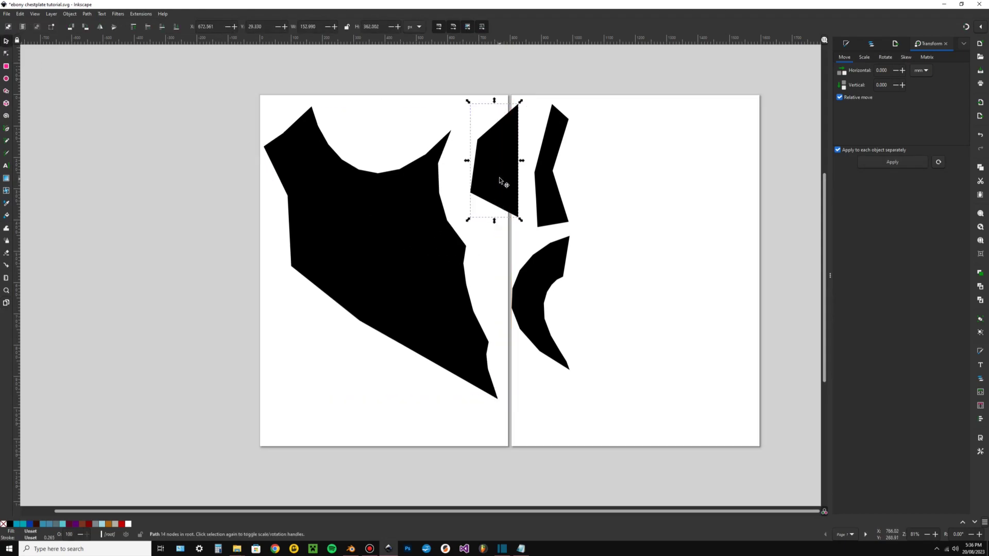
{"action": "left_click_drag", "start_coordinate": [503, 178], "coordinate": [613, 183]}
{"action": "left_click_drag", "start_coordinate": [237, 76], "coordinate": [674, 405]}
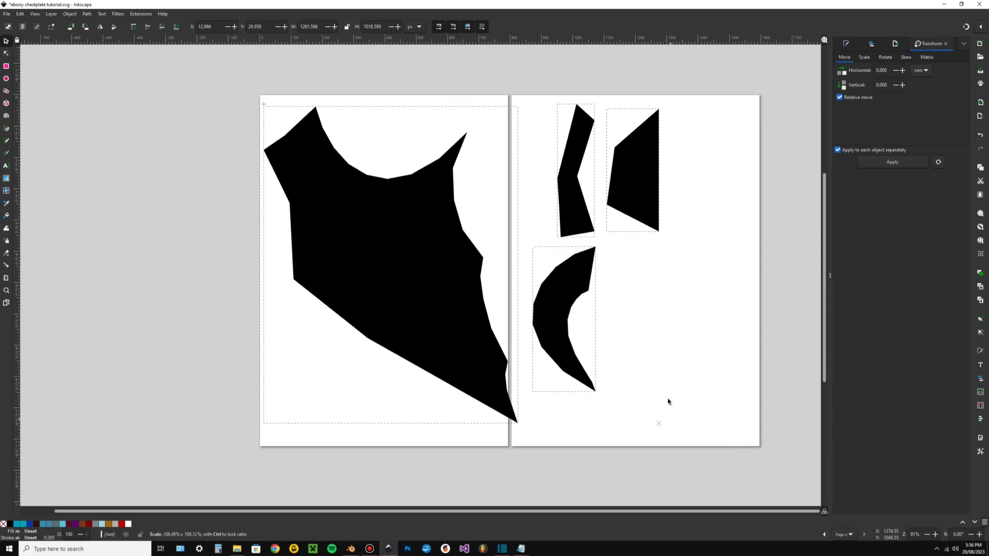
{"action": "left_click_drag", "start_coordinate": [668, 402], "coordinate": [696, 407]}
Spread the quad, tall strip and crescent across page 2, and lower the large piece on page 1.
{"action": "left_click", "coordinate": [629, 307]}
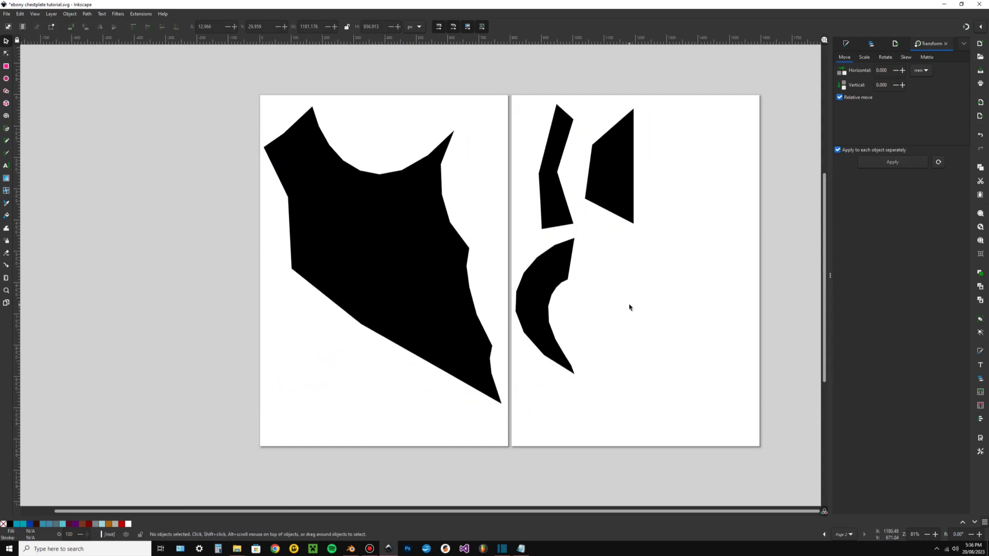
{"action": "left_click_drag", "start_coordinate": [617, 192], "coordinate": [701, 201]}
{"action": "left_click_drag", "start_coordinate": [566, 198], "coordinate": [592, 203]}
{"action": "left_click_drag", "start_coordinate": [549, 276], "coordinate": [645, 312]}
{"action": "left_click_drag", "start_coordinate": [391, 241], "coordinate": [386, 250]}
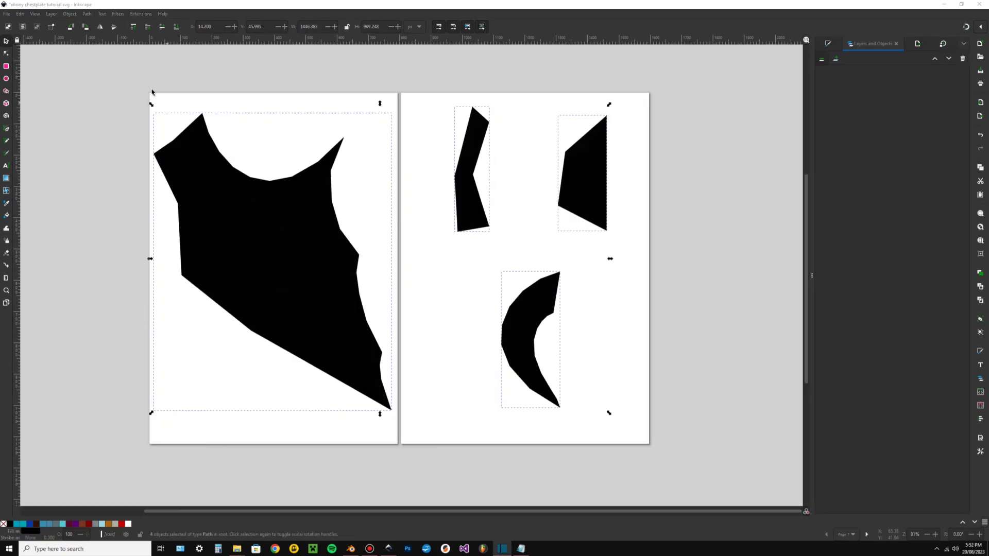
Give all four pieces no fill and a flat black 1 mm stroke.
{"action": "left_click_drag", "start_coordinate": [126, 69], "coordinate": [669, 450]}
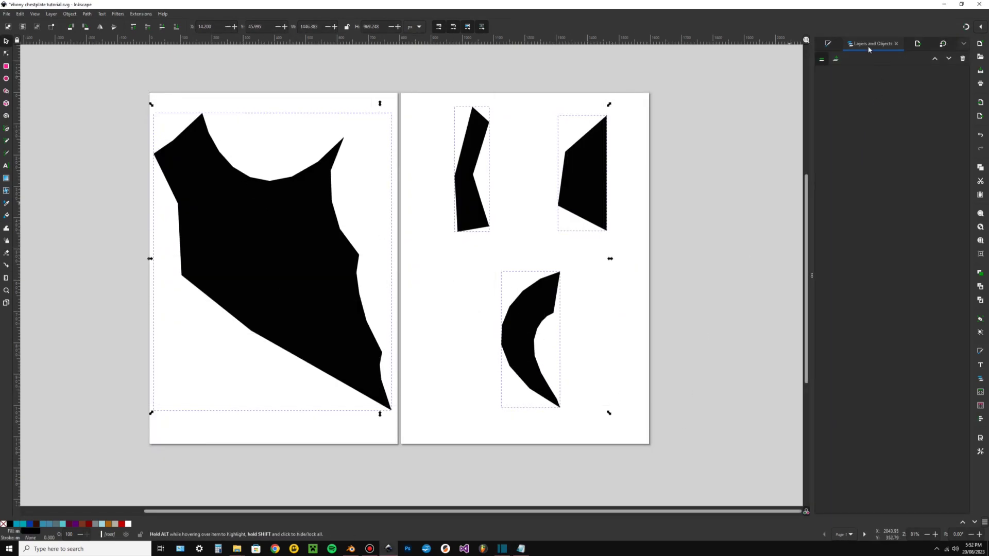
{"action": "left_click", "coordinate": [831, 44]}
{"action": "left_click", "coordinate": [822, 70]}
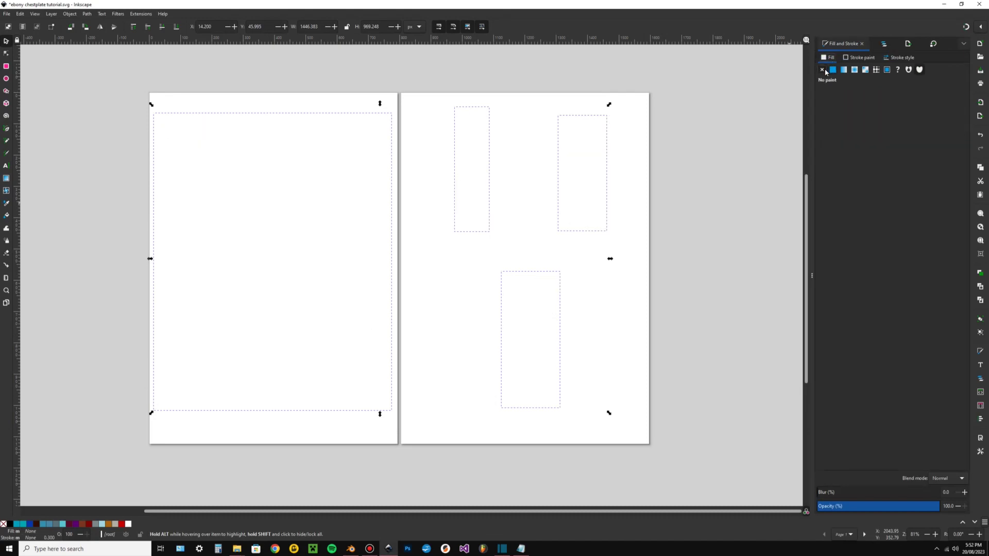
{"action": "left_click", "coordinate": [833, 70]}
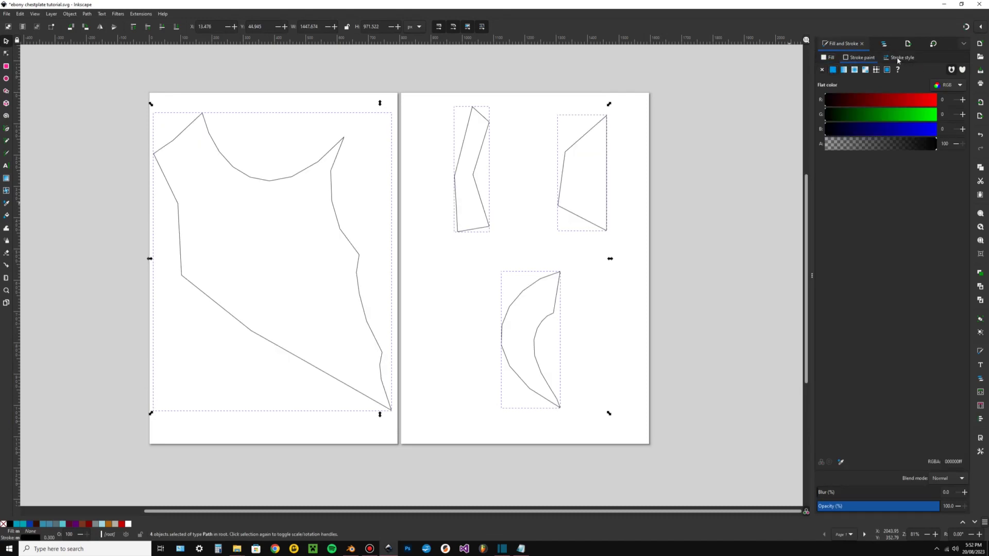
{"action": "left_click", "coordinate": [891, 58]}
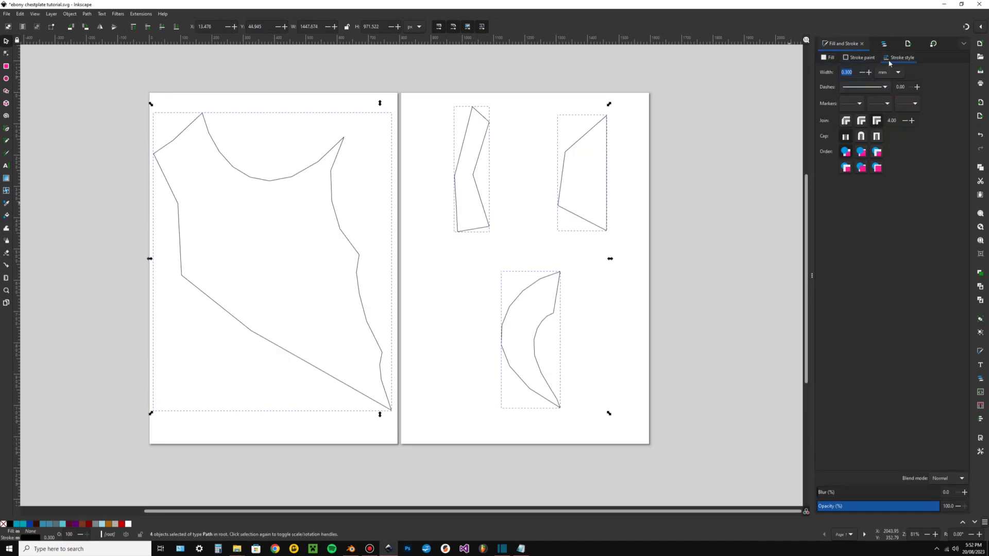
{"action": "left_click", "coordinate": [834, 75]}
{"action": "type", "text": "1"}
{"action": "key", "text": "Return"}
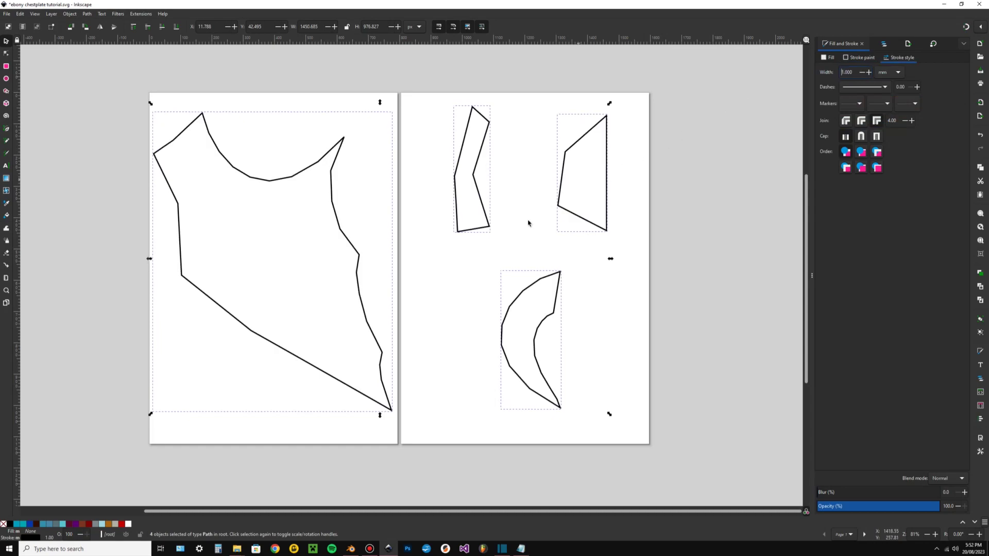
Stretch the large piece to be slightly narrower and taller.
{"action": "left_click", "coordinate": [393, 298]}
{"action": "left_click", "coordinate": [382, 355]}
{"action": "left_click_drag", "start_coordinate": [393, 414], "coordinate": [367, 433], "text": "shift"}
{"action": "left_click", "coordinate": [413, 354]}
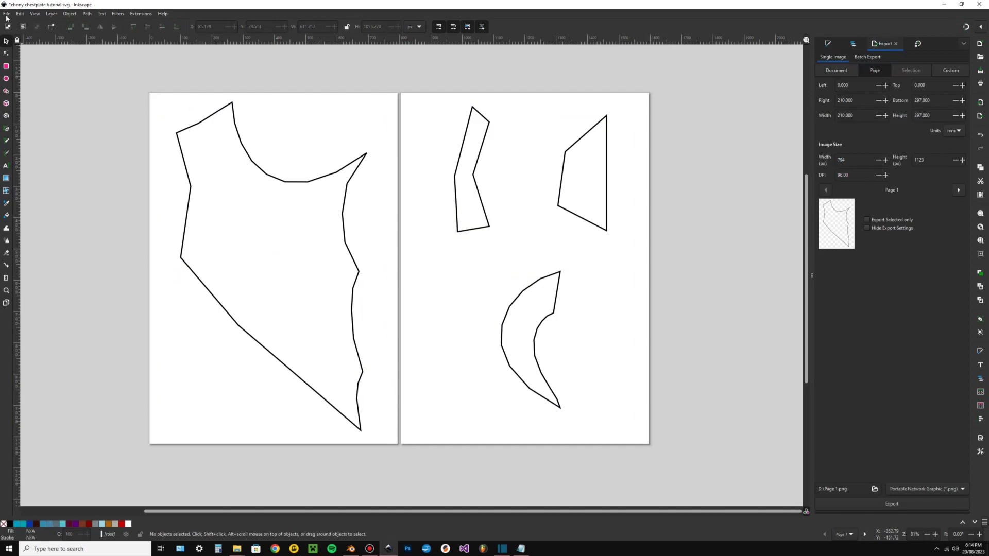
Save a PDF copy named ebony chestplate tutorial.pdf with default PDF options, replacing the old file.
{"action": "left_click", "coordinate": [7, 13]}
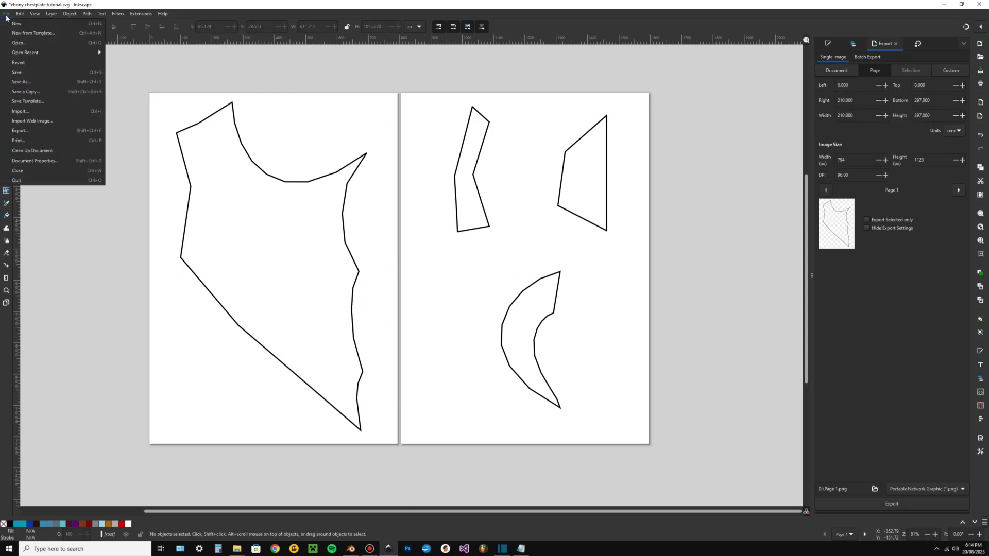
{"action": "left_click", "coordinate": [39, 92]}
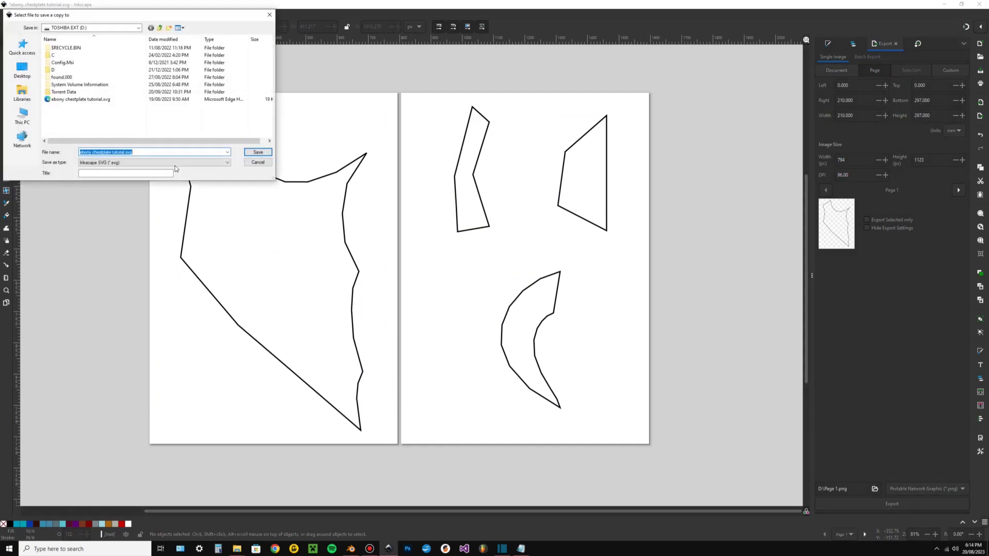
{"action": "left_click", "coordinate": [175, 164]}
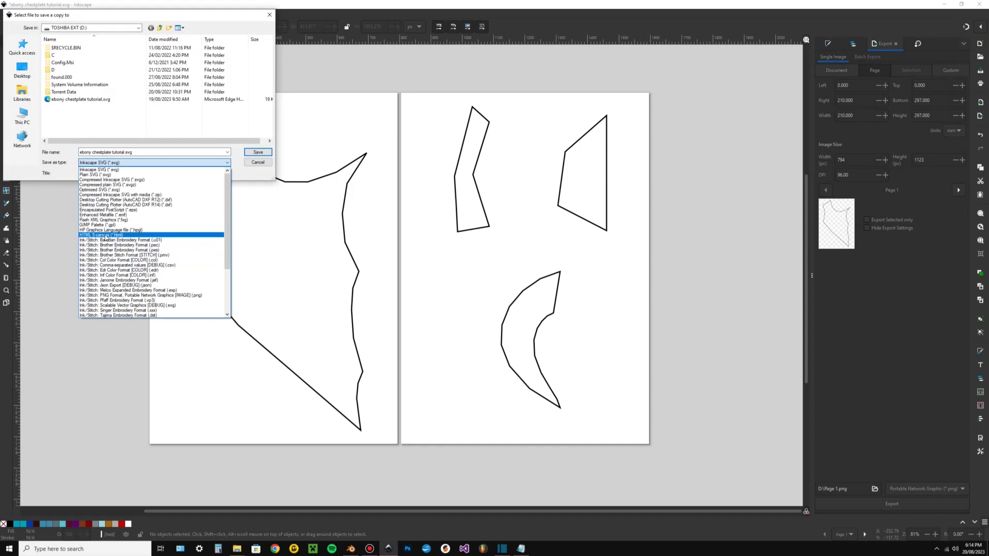
{"action": "scroll", "coordinate": [110, 283], "scroll_direction": "down", "scroll_amount": 5}
{"action": "left_click", "coordinate": [111, 295]}
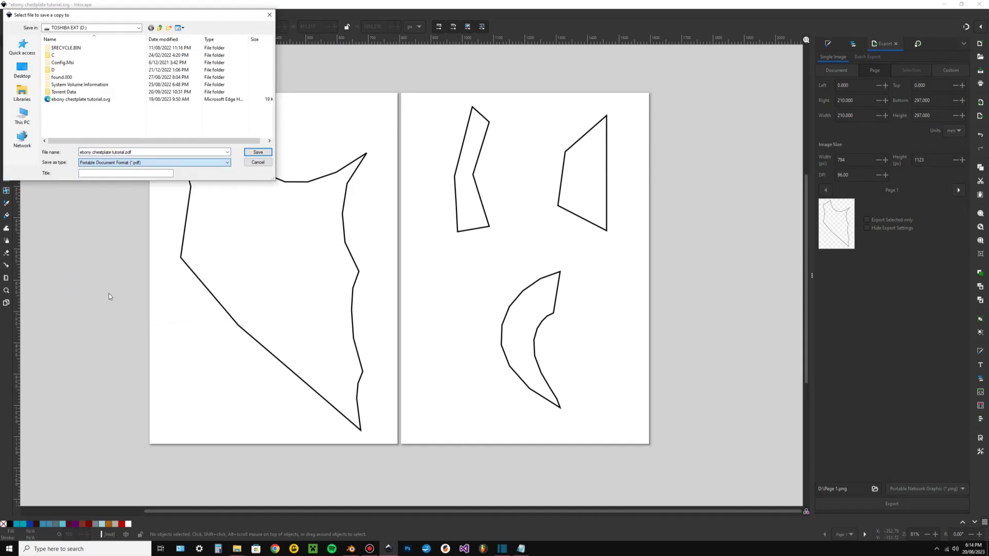
{"action": "left_click", "coordinate": [266, 155]}
{"action": "left_click", "coordinate": [251, 258]}
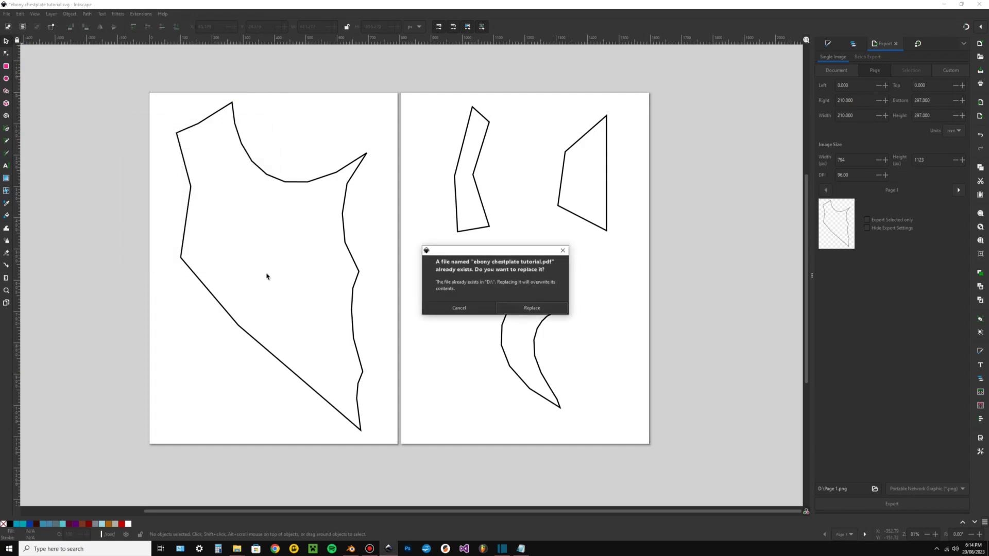
{"action": "left_click", "coordinate": [530, 308]}
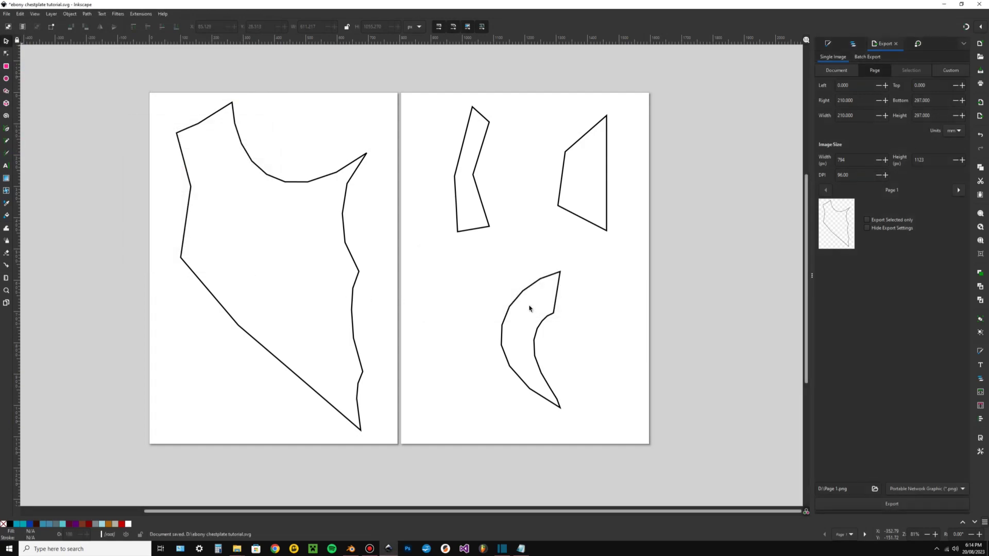